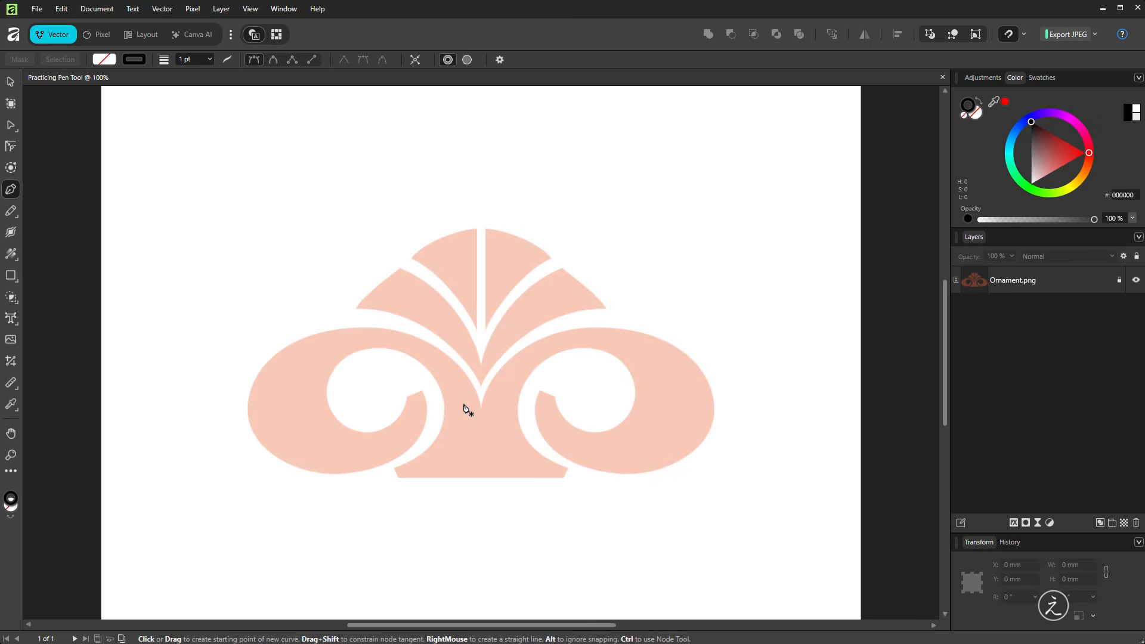
Start a Pen tool curve at the ornament's central notch with vertical handles and trace to the right scroll's topmost point with horizontal handles.
{"action": "scroll", "coordinate": [482, 434], "scroll_direction": "up", "scroll_amount": 3}
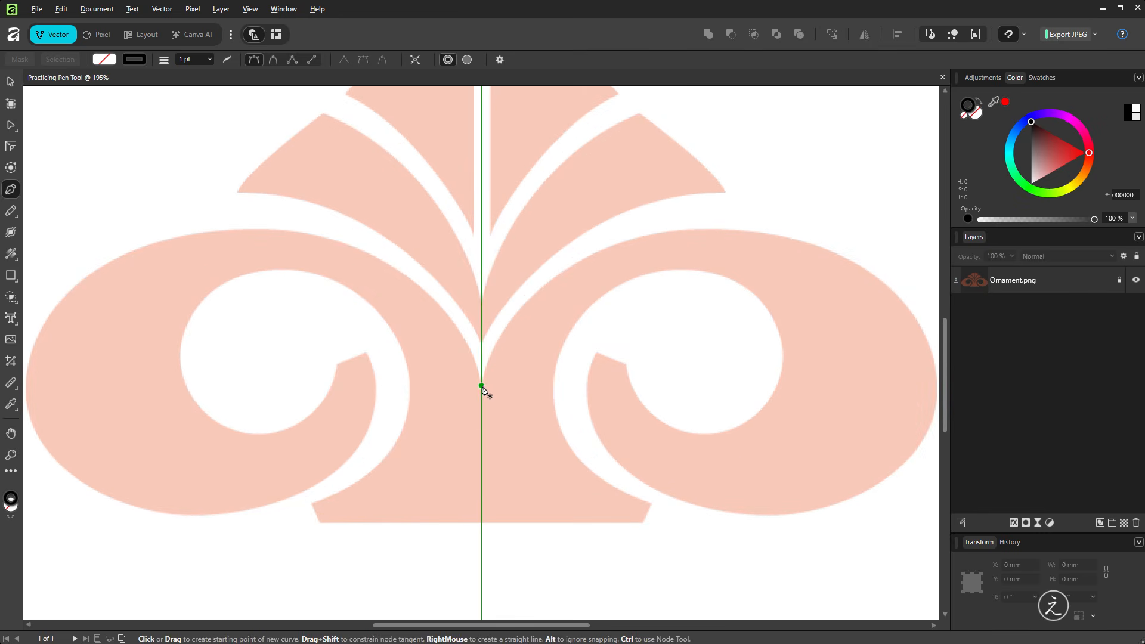
{"action": "left_click_drag", "start_coordinate": [482, 386], "coordinate": [482, 360]}
{"action": "key", "text": "shift"}
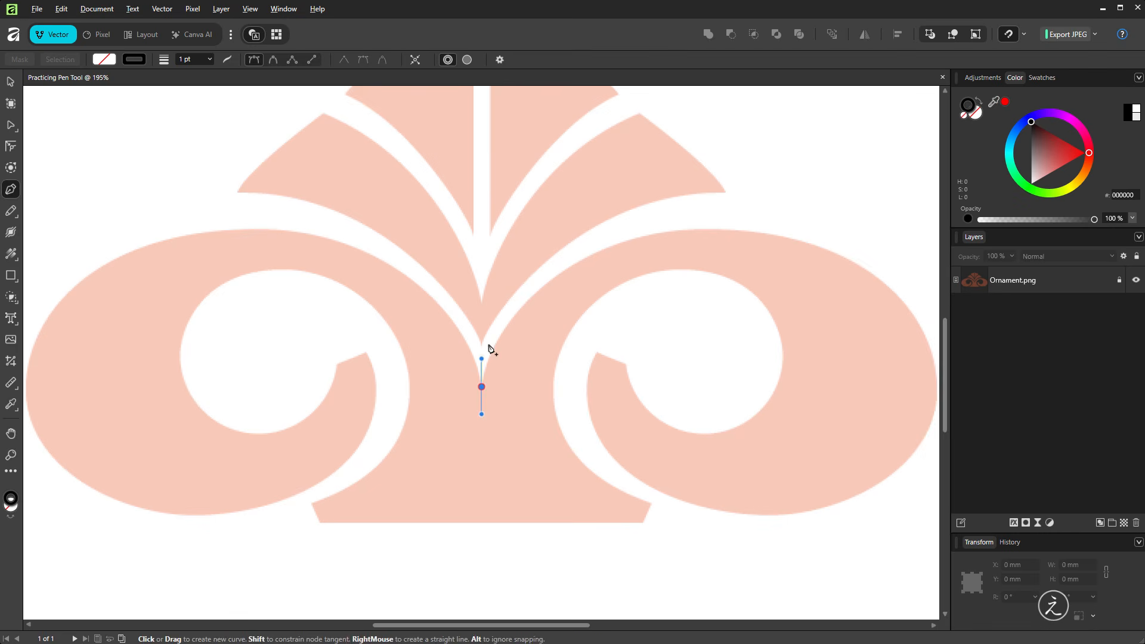
{"action": "key", "text": "space"}
{"action": "left_click_drag", "start_coordinate": [636, 255], "coordinate": [435, 240]}
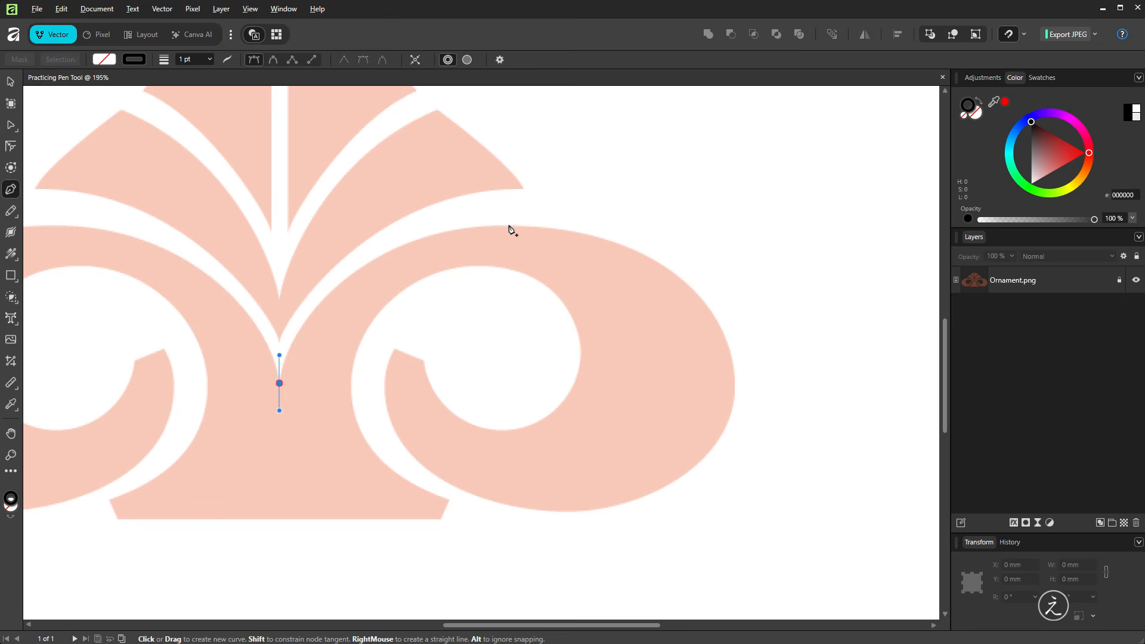
{"action": "key", "text": "shift"}
{"action": "left_click_drag", "start_coordinate": [511, 225], "coordinate": [690, 243]}
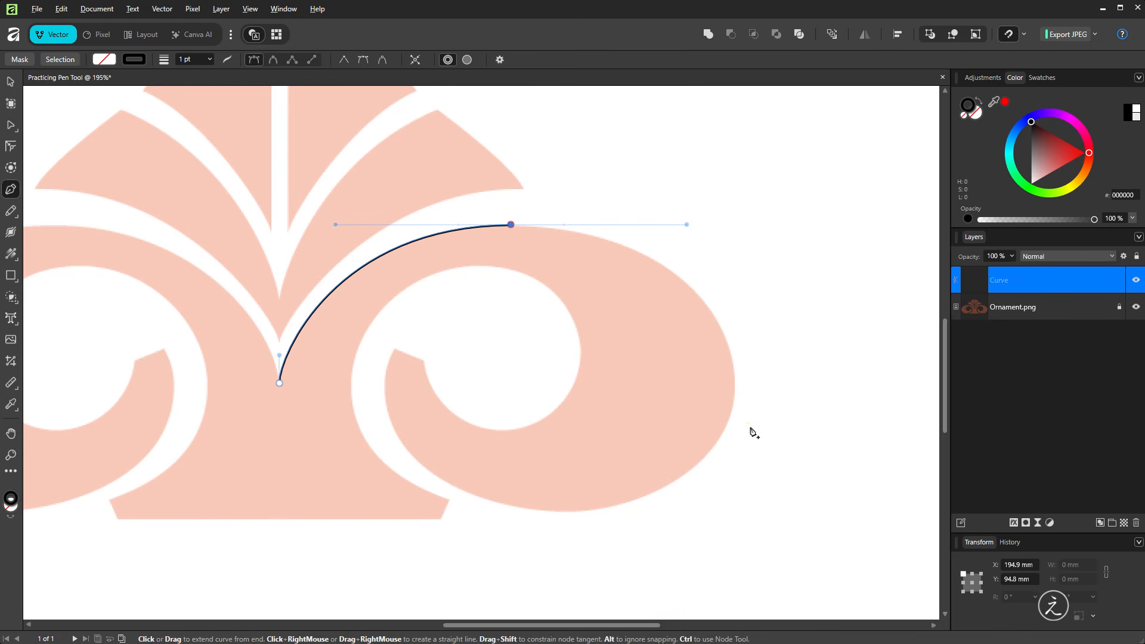
Continue the curve through the right scroll's rightmost and bottommost points to its inner tip, turning the last handle toward the short end edge.
{"action": "key", "text": "shift"}
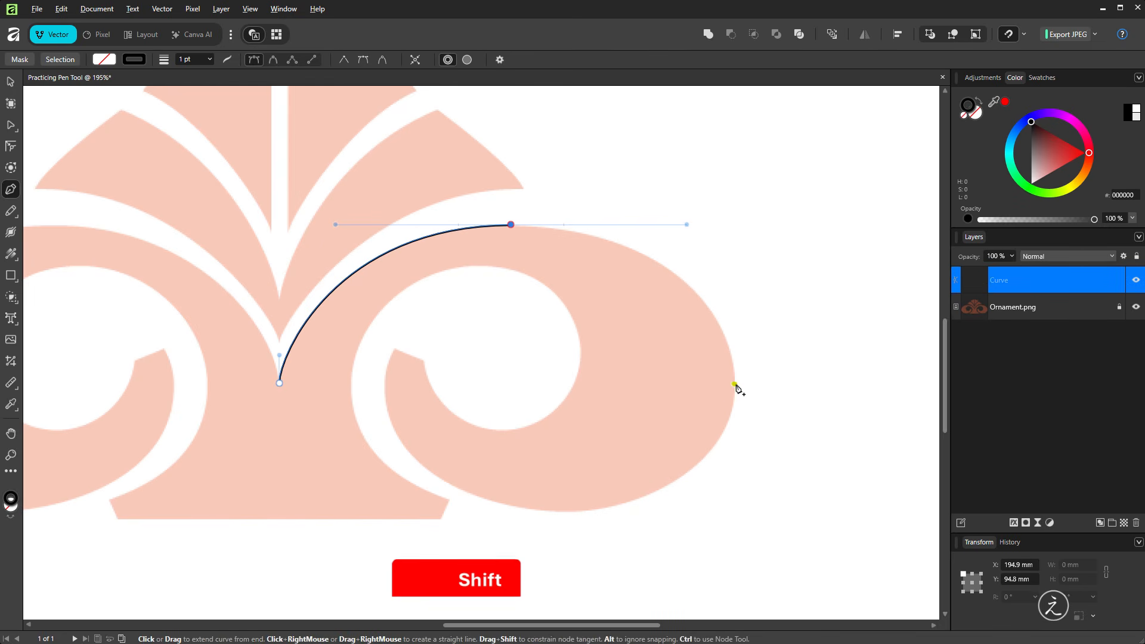
{"action": "left_click_drag", "start_coordinate": [735, 384], "coordinate": [744, 443]}
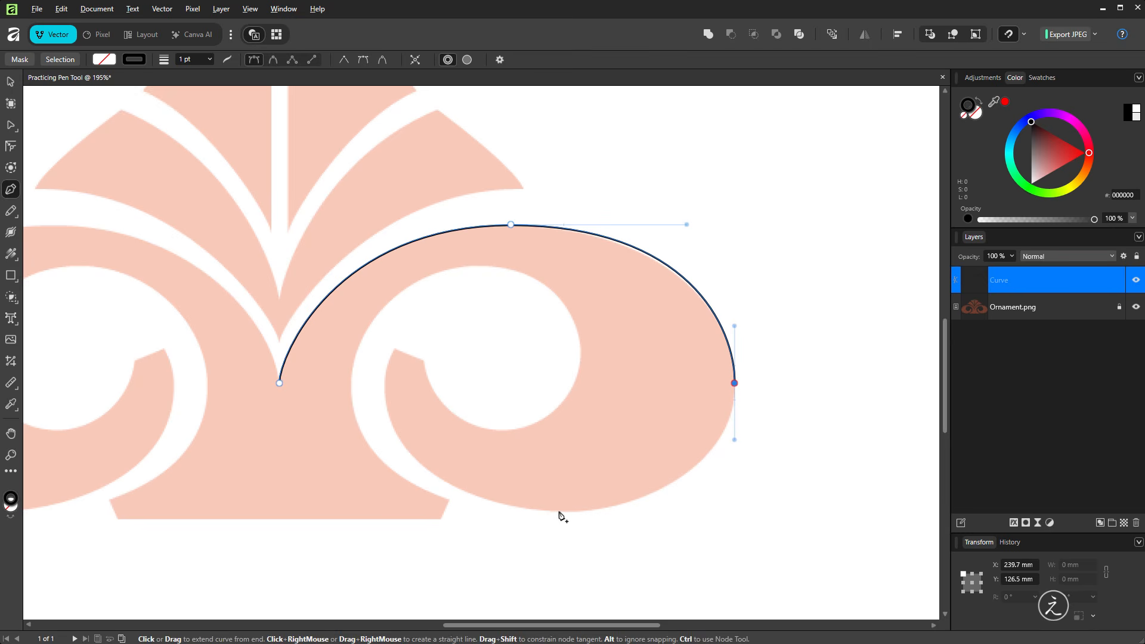
{"action": "key", "text": "shift"}
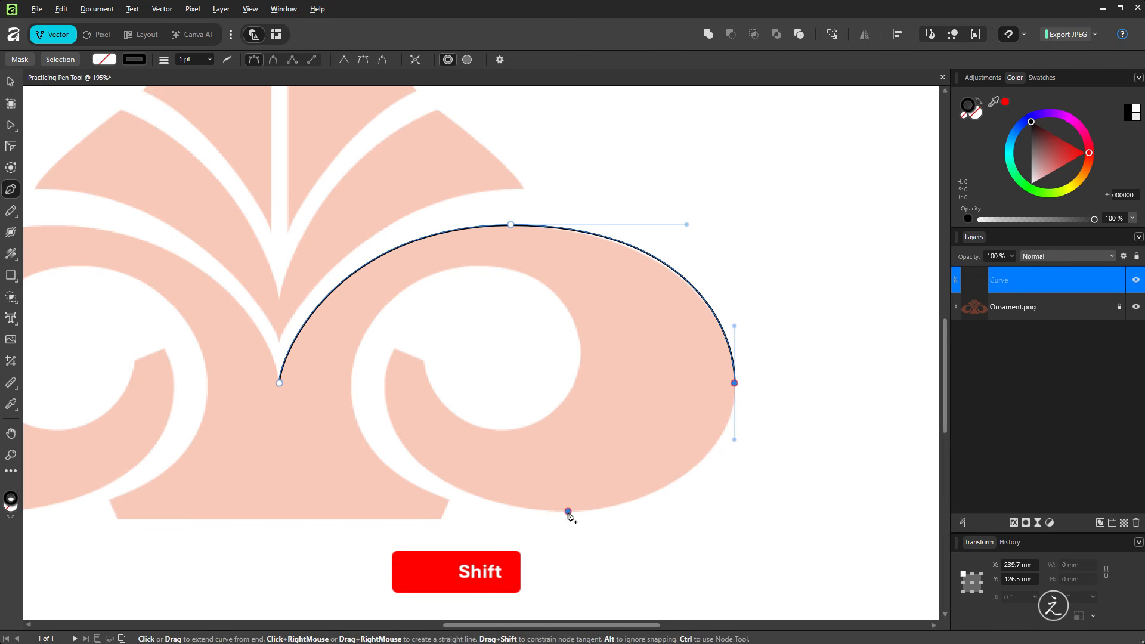
{"action": "left_click_drag", "start_coordinate": [567, 512], "coordinate": [458, 505]}
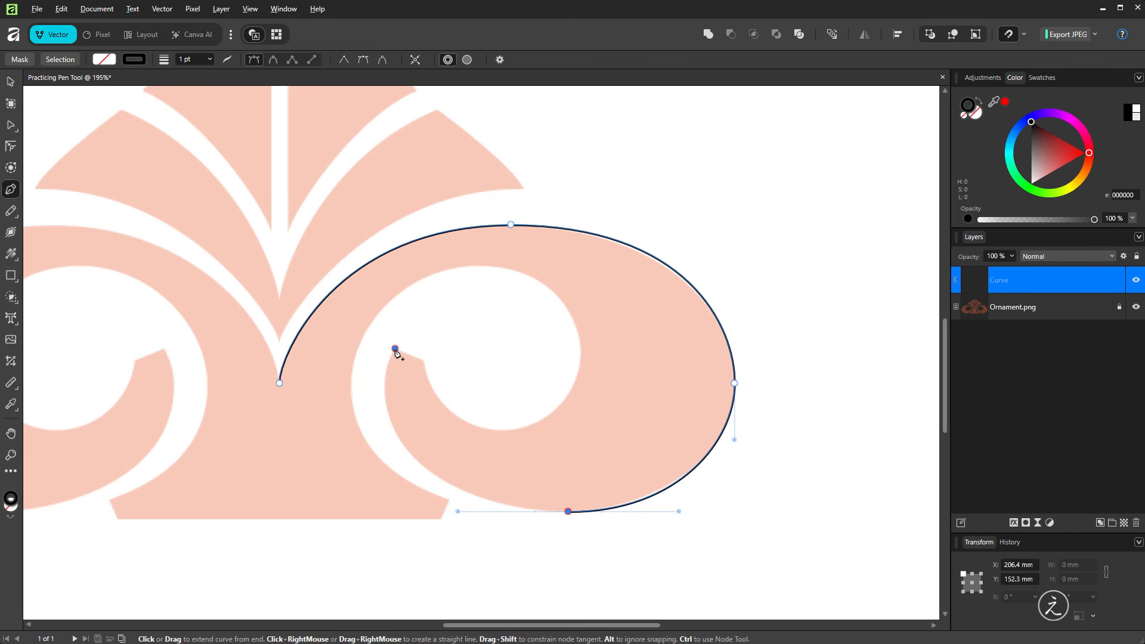
{"action": "left_click_drag", "start_coordinate": [395, 351], "coordinate": [436, 258]}
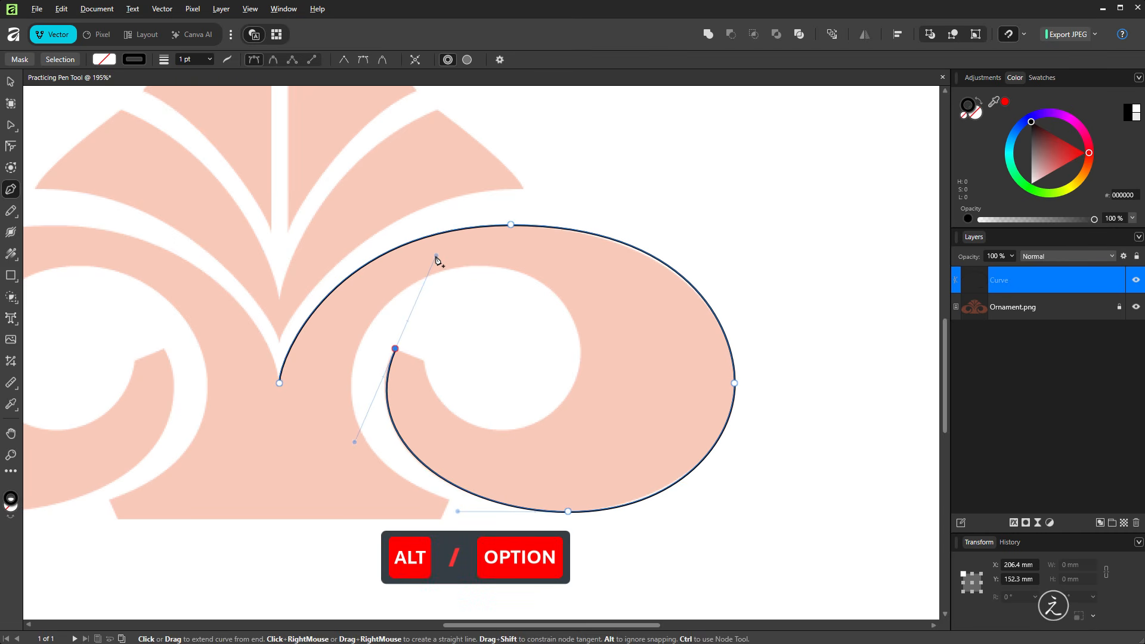
{"action": "left_click_drag", "start_coordinate": [434, 261], "coordinate": [409, 354]}
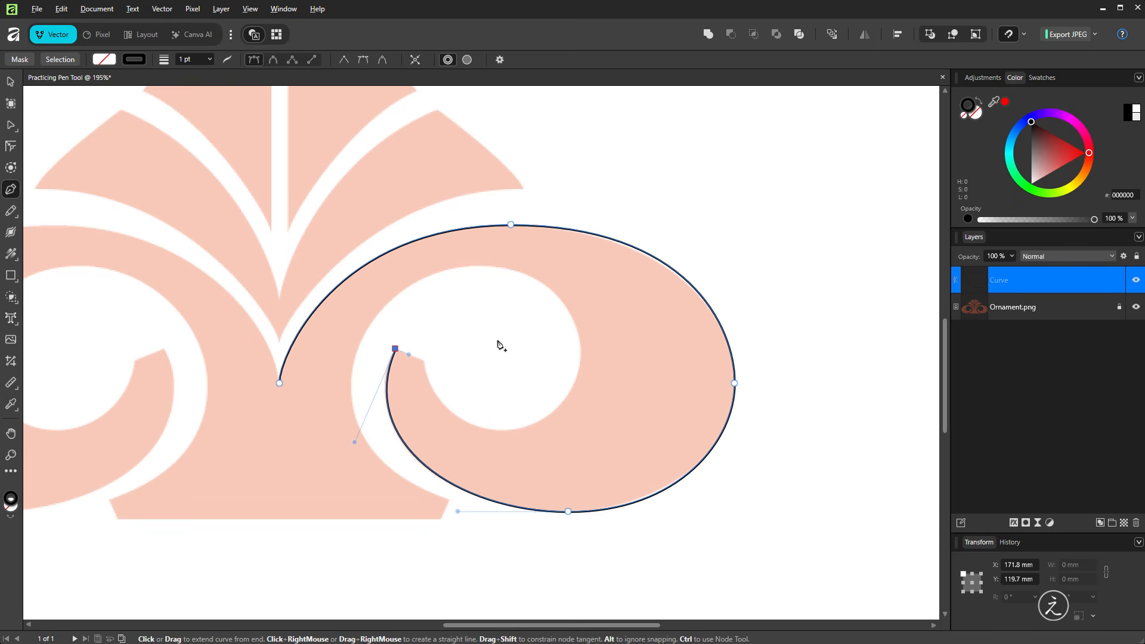
Adjust the handle of the curve's end node at the scroll's inner tip to follow the reference outline more closely.
{"action": "key", "text": "v"}
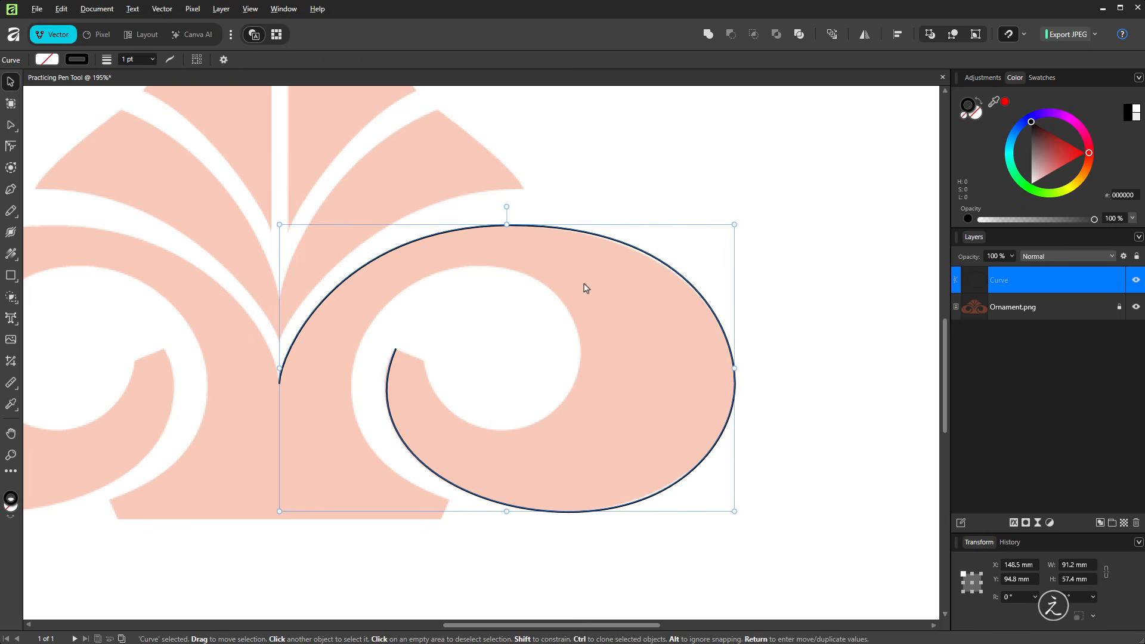
{"action": "left_click_drag", "start_coordinate": [800, 278], "coordinate": [826, 245]}
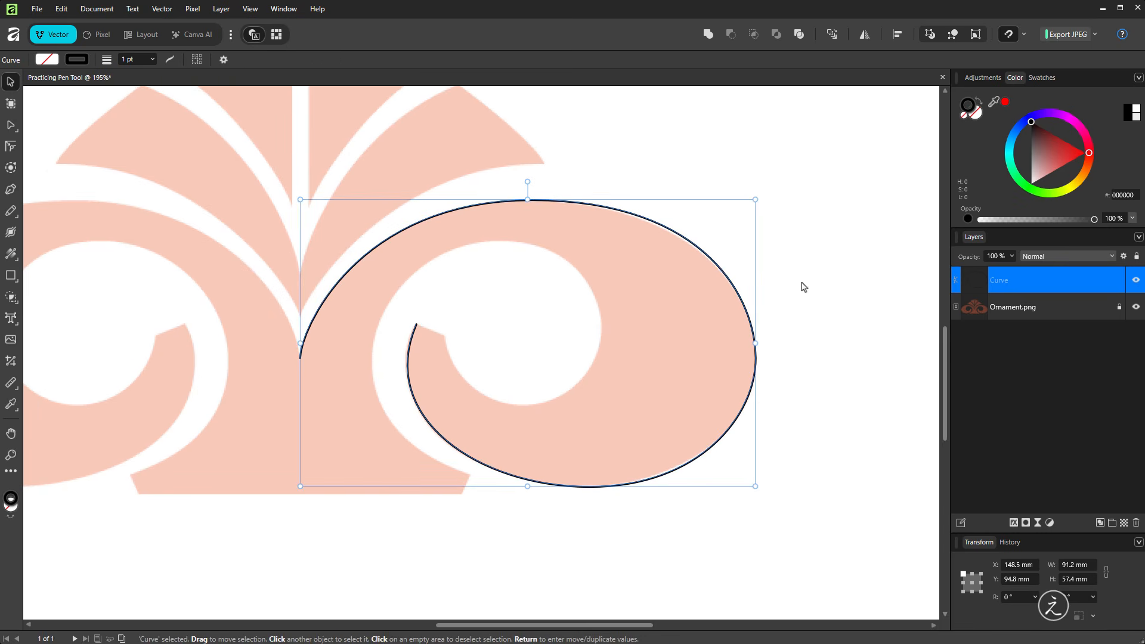
{"action": "left_click", "coordinate": [11, 125]}
{"action": "left_click", "coordinate": [416, 324]}
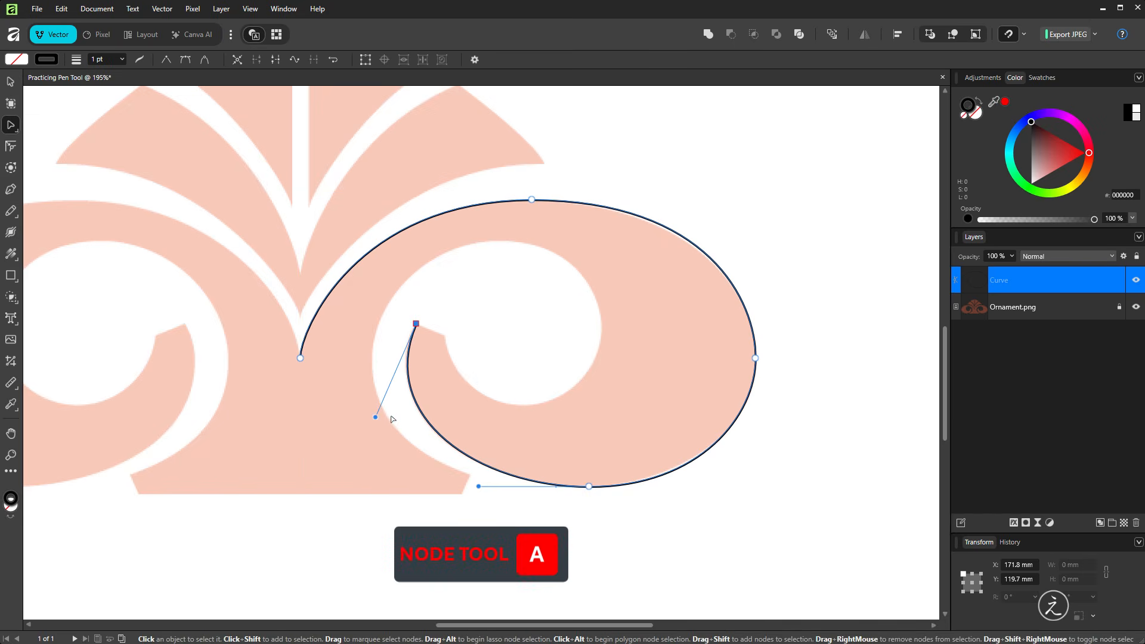
{"action": "scroll", "coordinate": [388, 421], "scroll_direction": "up", "scroll_amount": 1}
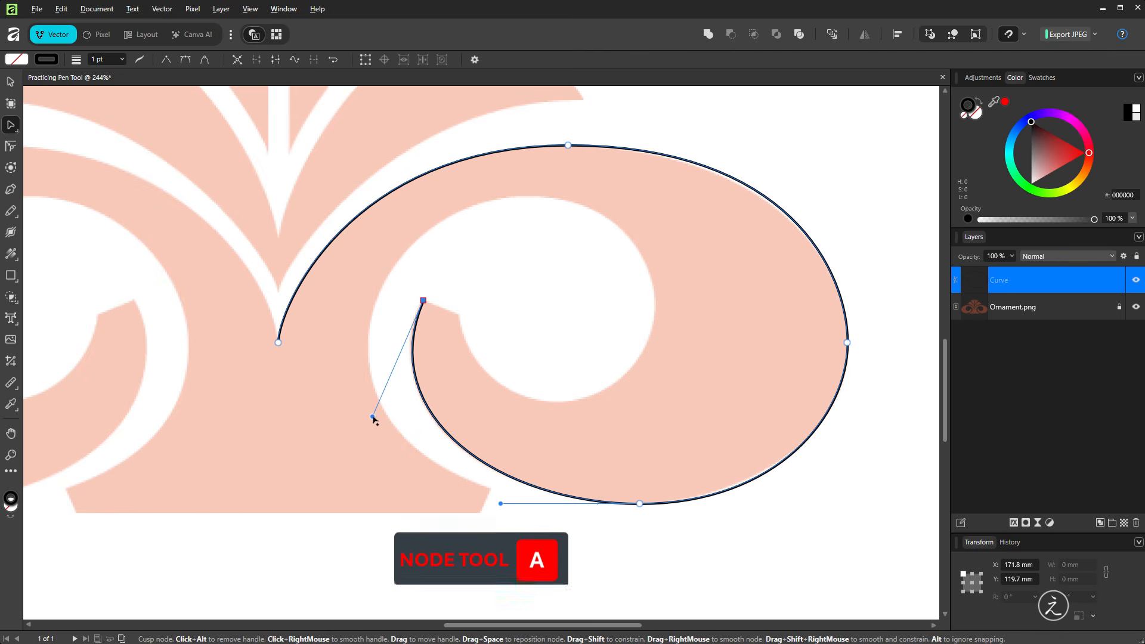
{"action": "left_click_drag", "start_coordinate": [372, 416], "coordinate": [370, 424]}
{"action": "left_click", "coordinate": [561, 310]}
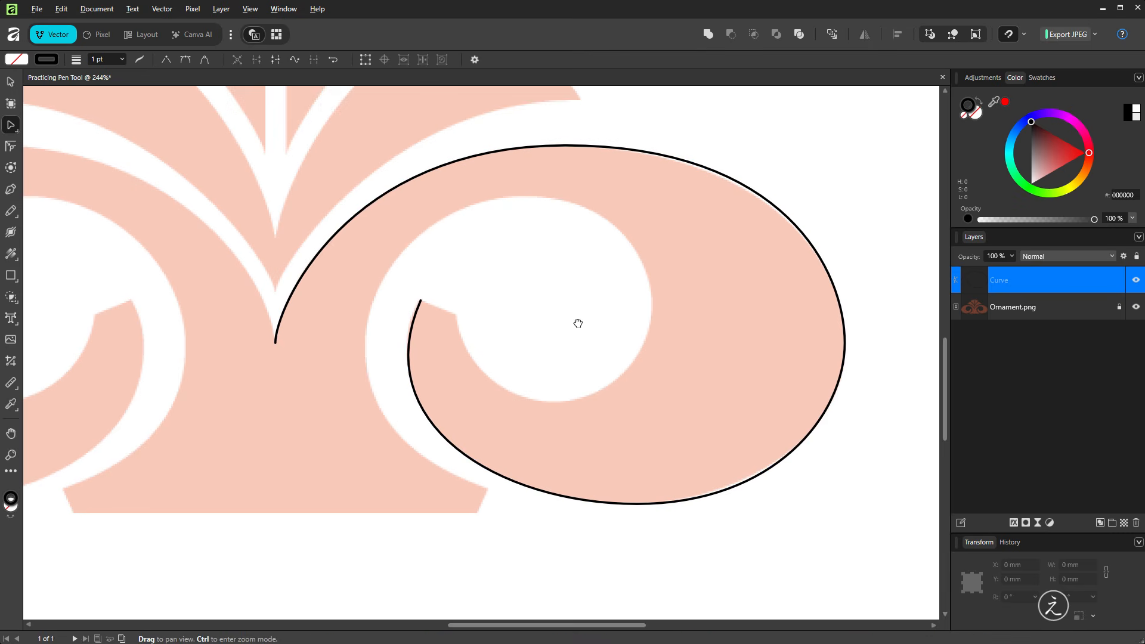
{"action": "left_click_drag", "start_coordinate": [578, 322], "coordinate": [561, 332]}
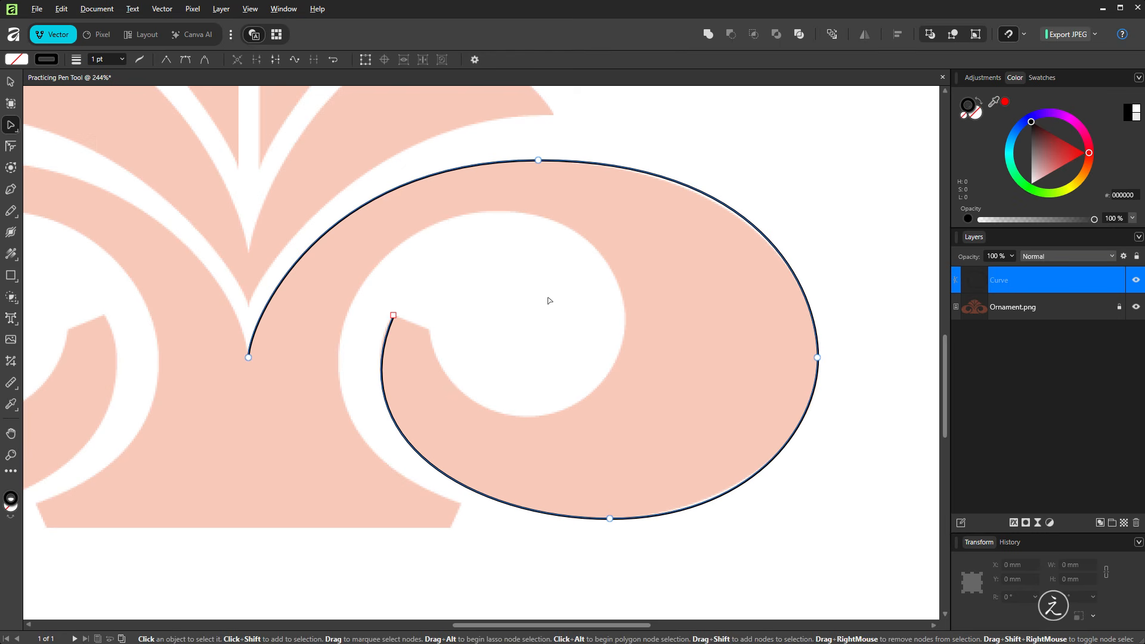
Draw a circle about 31.8 mm in diameter fitted to the lower part of the right scroll's inner opening.
{"action": "left_click", "coordinate": [13, 277]}
{"action": "left_click", "coordinate": [93, 284]}
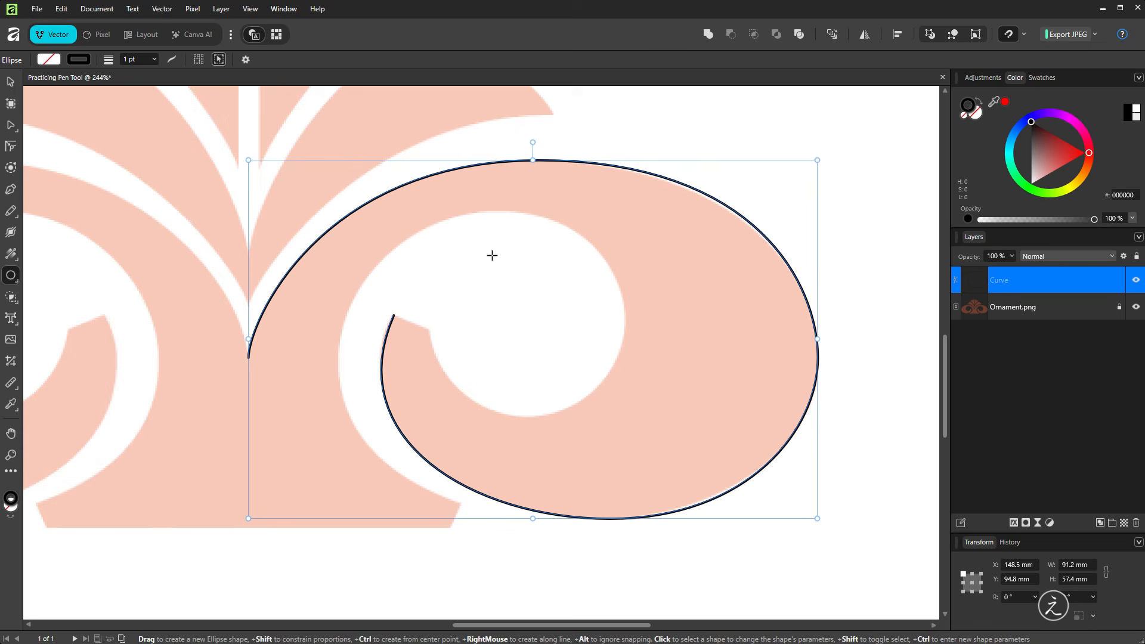
{"action": "left_click_drag", "start_coordinate": [456, 252], "coordinate": [619, 422]}
{"action": "key", "text": "space"}
{"action": "left_click", "coordinate": [12, 124]}
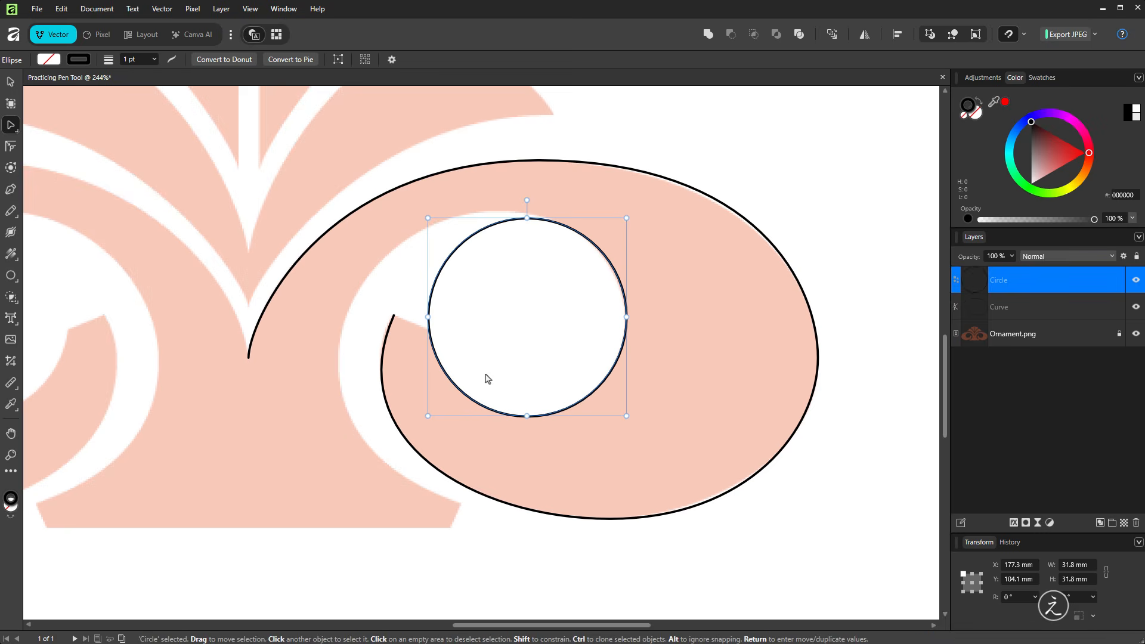
Cut the circle with the Knife tool where the scroll tip's short edge meets it.
{"action": "scroll", "coordinate": [457, 348], "scroll_direction": "up", "scroll_amount": 5}
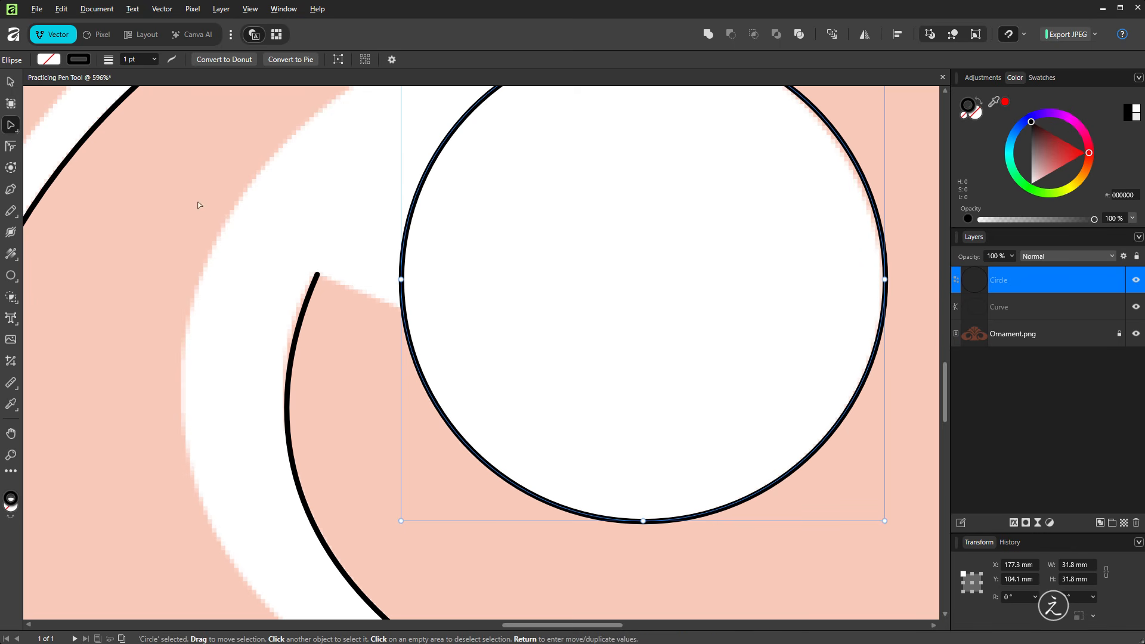
{"action": "left_click", "coordinate": [11, 212]}
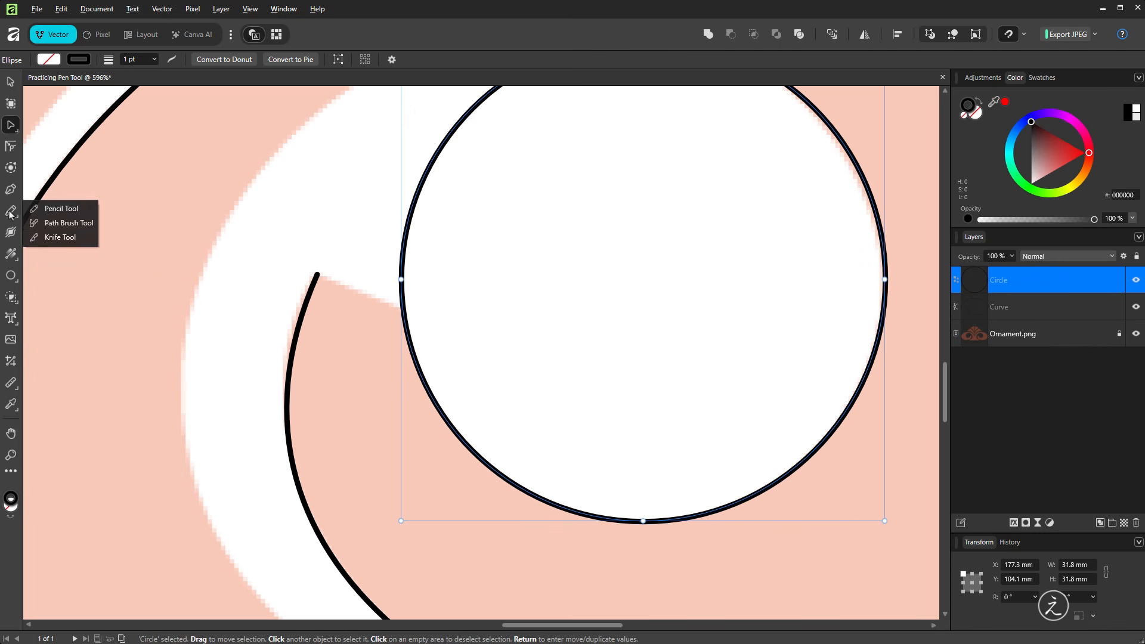
{"action": "left_click", "coordinate": [91, 240]}
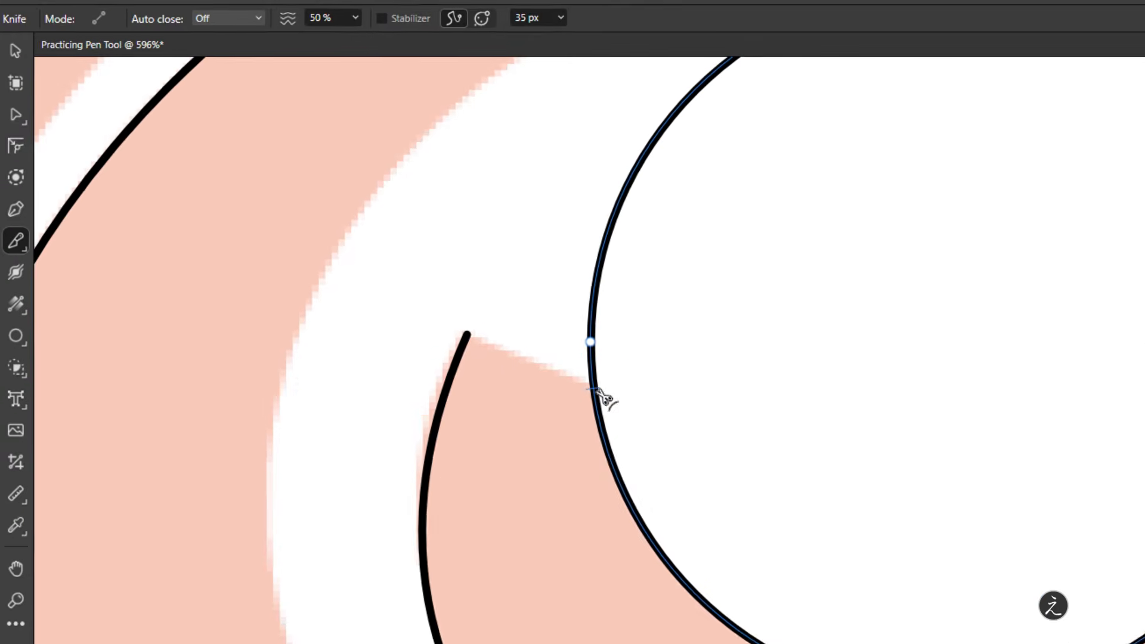
{"action": "scroll", "coordinate": [395, 312], "scroll_direction": "up", "scroll_amount": 3}
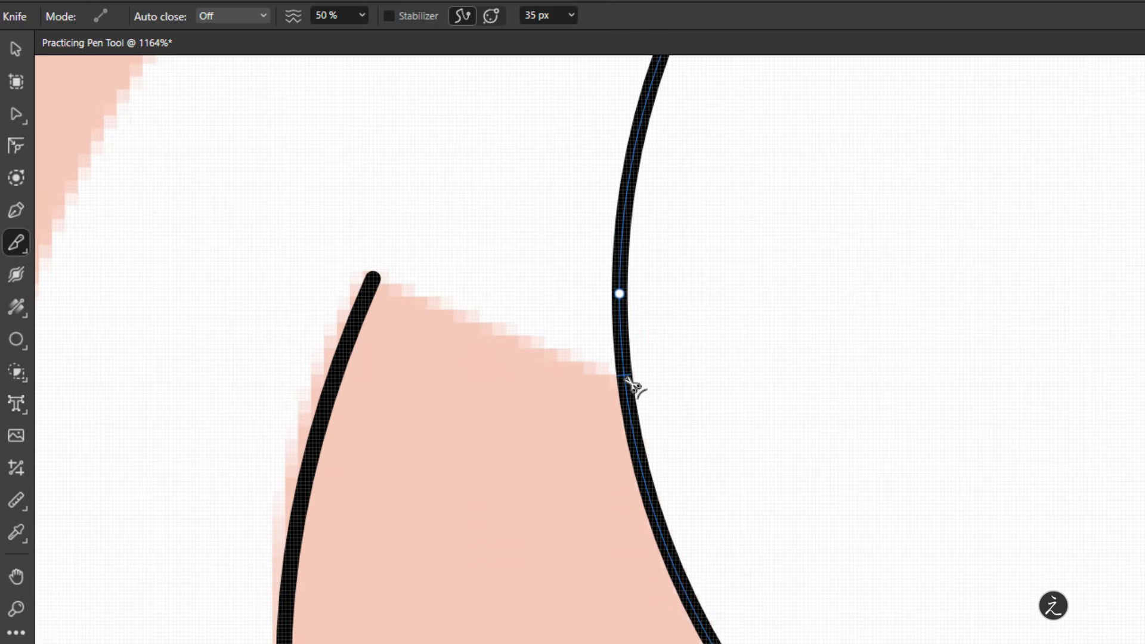
{"action": "key", "text": "a"}
{"action": "scroll", "coordinate": [690, 411], "scroll_direction": "down", "scroll_amount": 1}
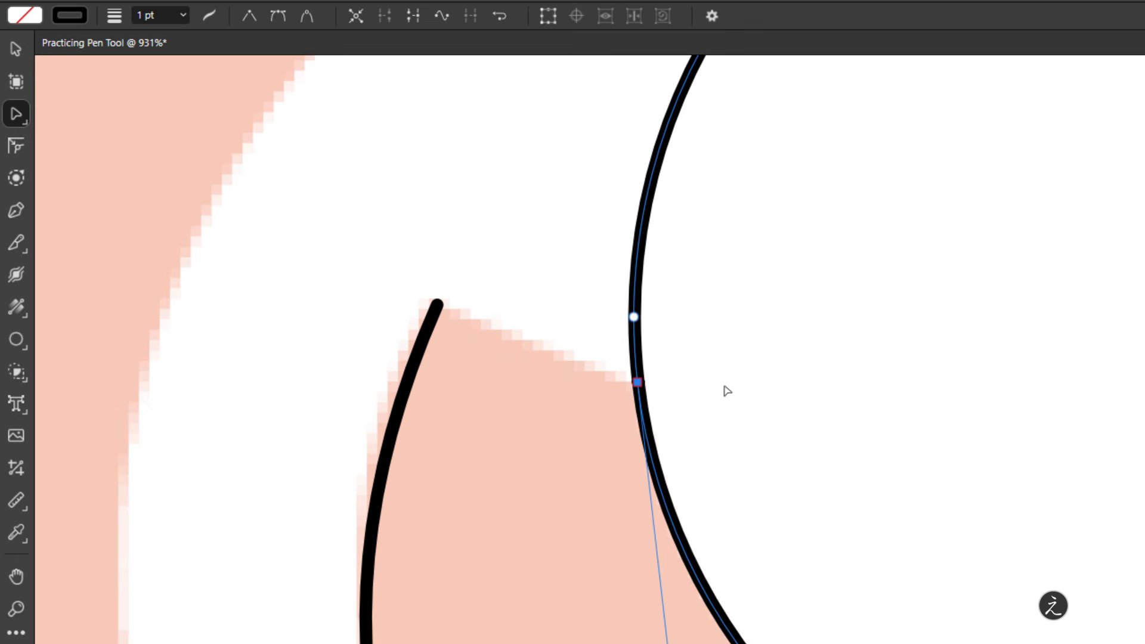
Break the circle at its leftmost node and delete the leftmost and topmost nodes, keeping only the lower arc from the cut to the rightmost node.
{"action": "scroll", "coordinate": [766, 430], "scroll_direction": "down", "scroll_amount": 3}
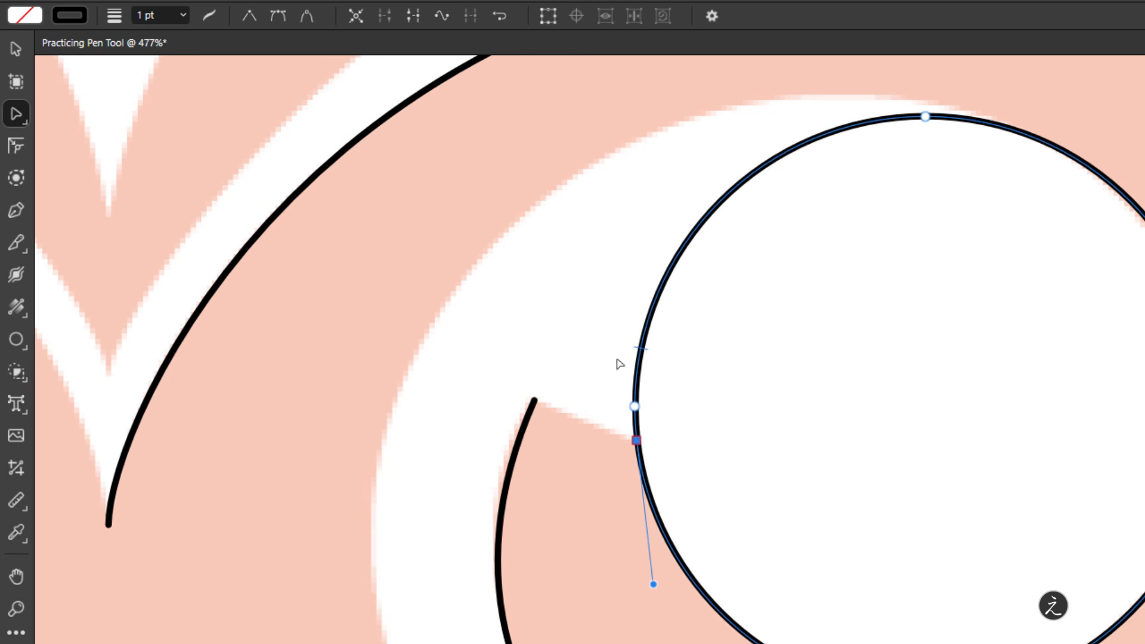
{"action": "key", "text": "a"}
{"action": "left_click_drag", "start_coordinate": [624, 396], "coordinate": [648, 413]}
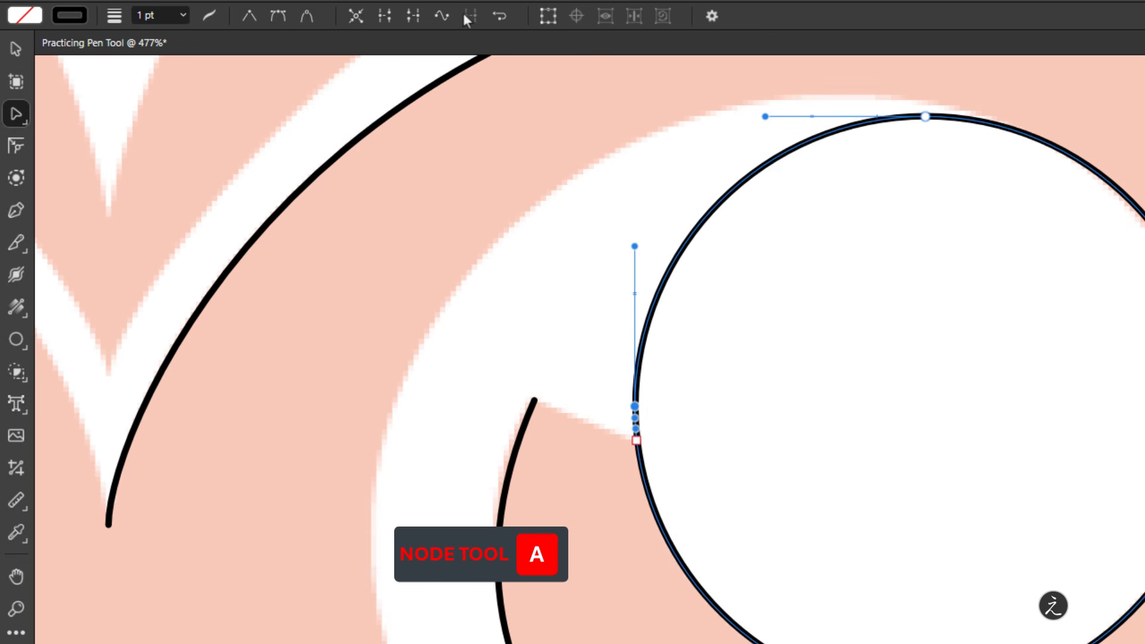
{"action": "left_click", "coordinate": [384, 16]}
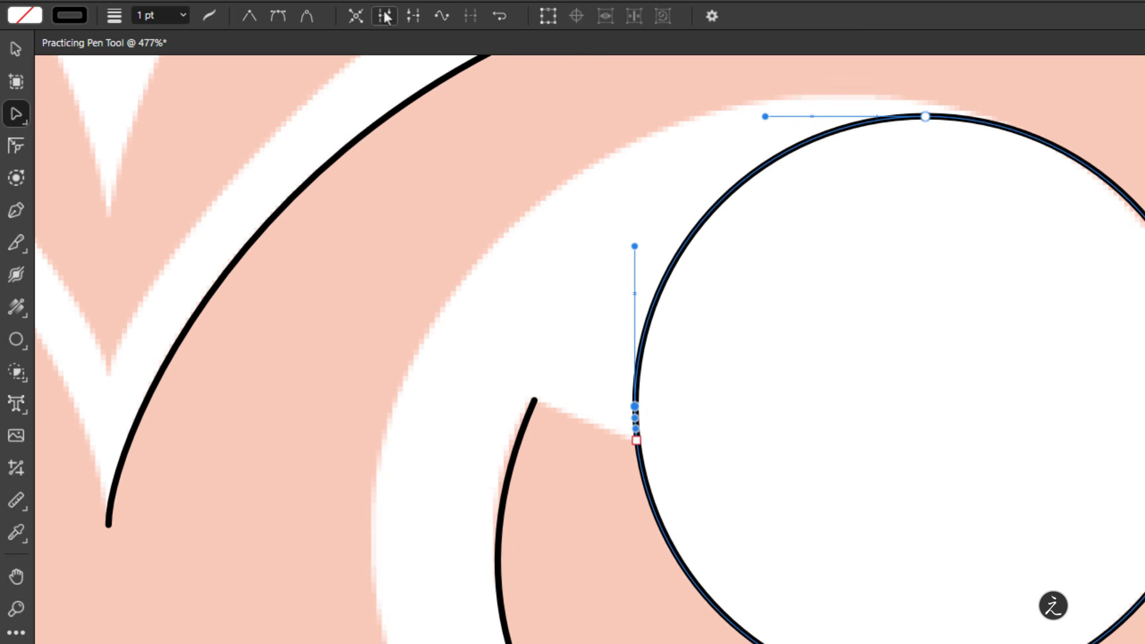
{"action": "left_click", "coordinate": [634, 406]}
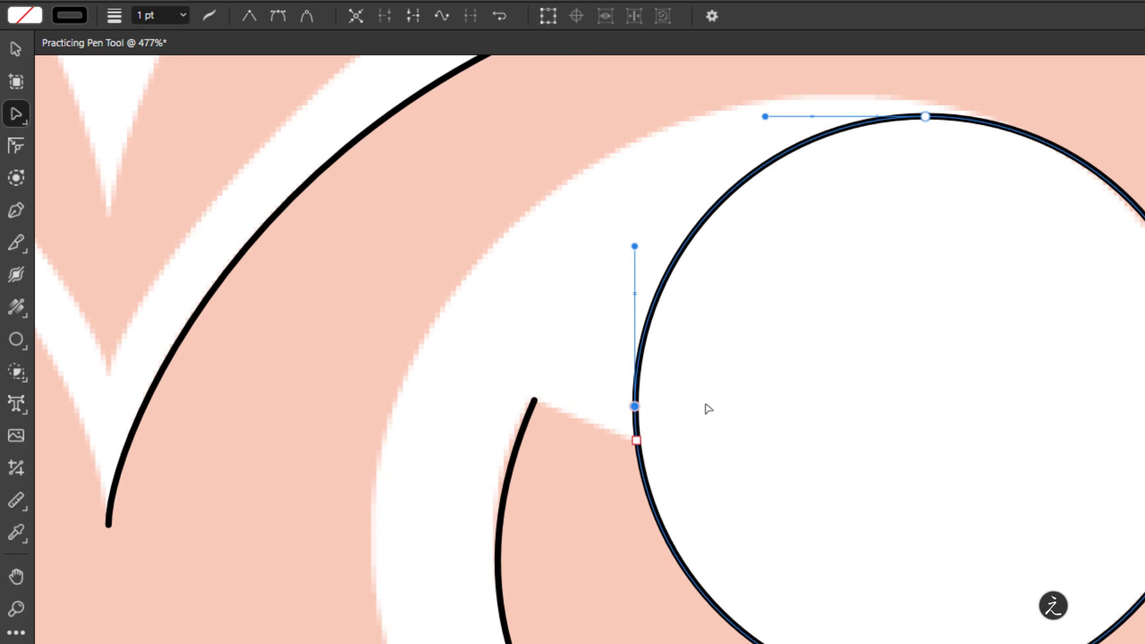
{"action": "key", "text": "Delete"}
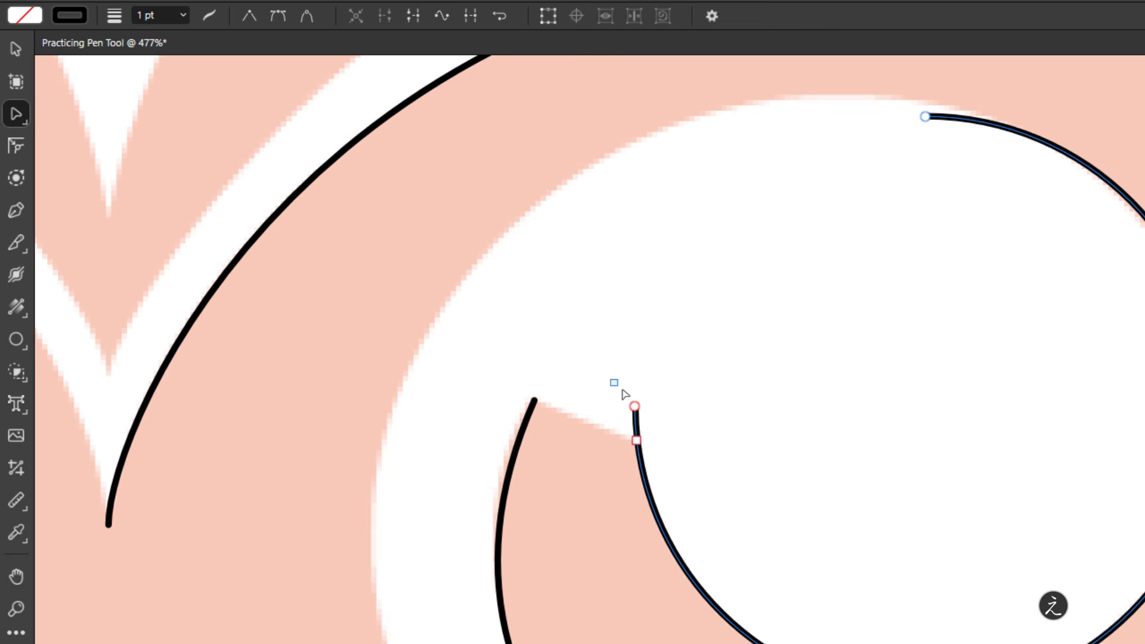
{"action": "left_click_drag", "start_coordinate": [625, 394], "coordinate": [679, 423]}
{"action": "key", "text": "Delete"}
{"action": "left_click_drag", "start_coordinate": [881, 90], "coordinate": [936, 177]}
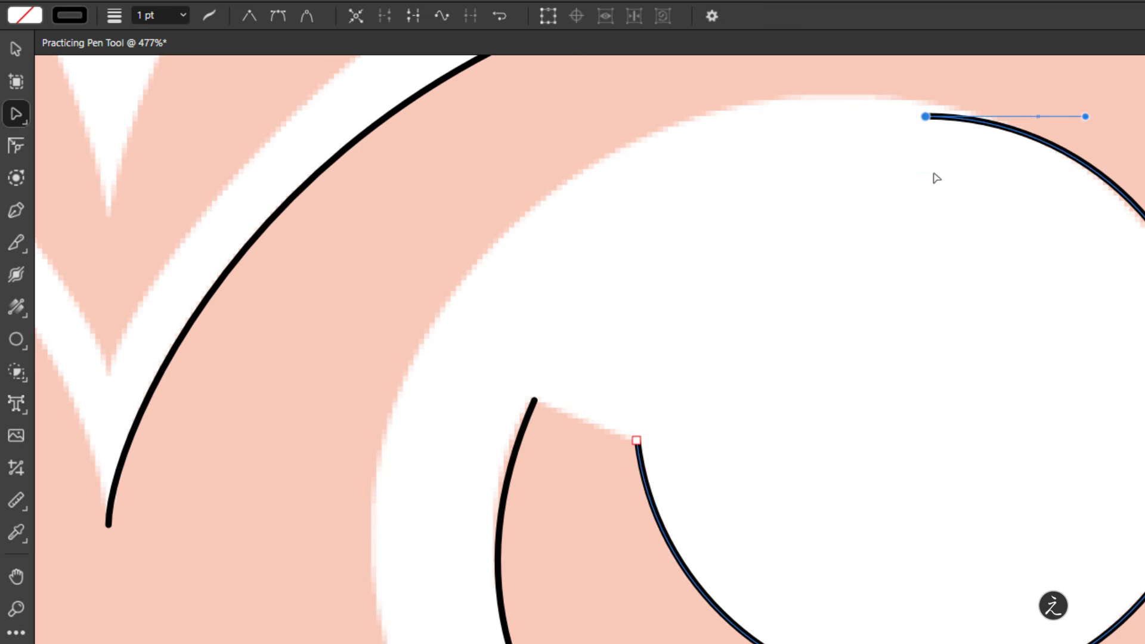
{"action": "key", "text": "Delete"}
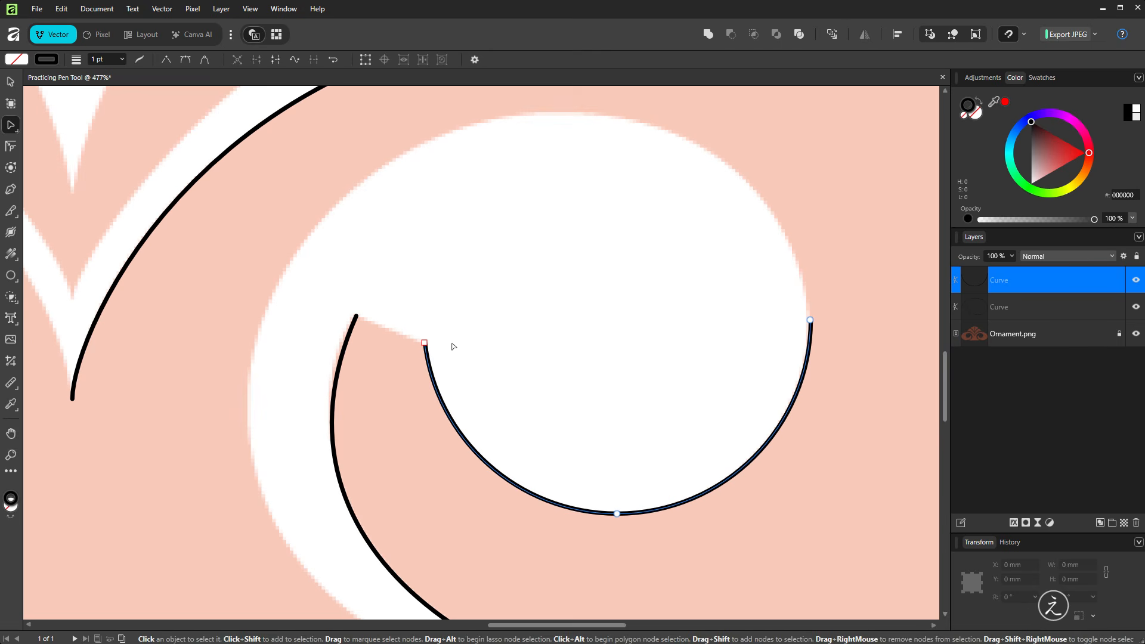
Join the outer curve to the inner arc at the scroll's tip and straighten the joining segment by realigning the inner corner node's handle.
{"action": "left_click", "coordinate": [1021, 306], "text": "shift"}
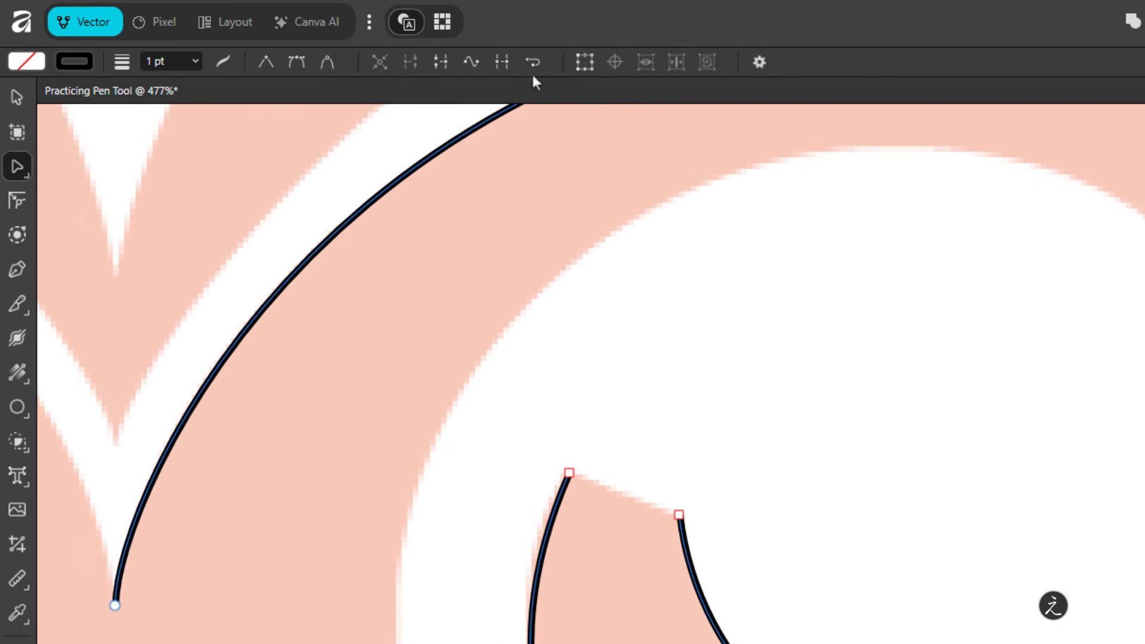
{"action": "left_click", "coordinate": [501, 62]}
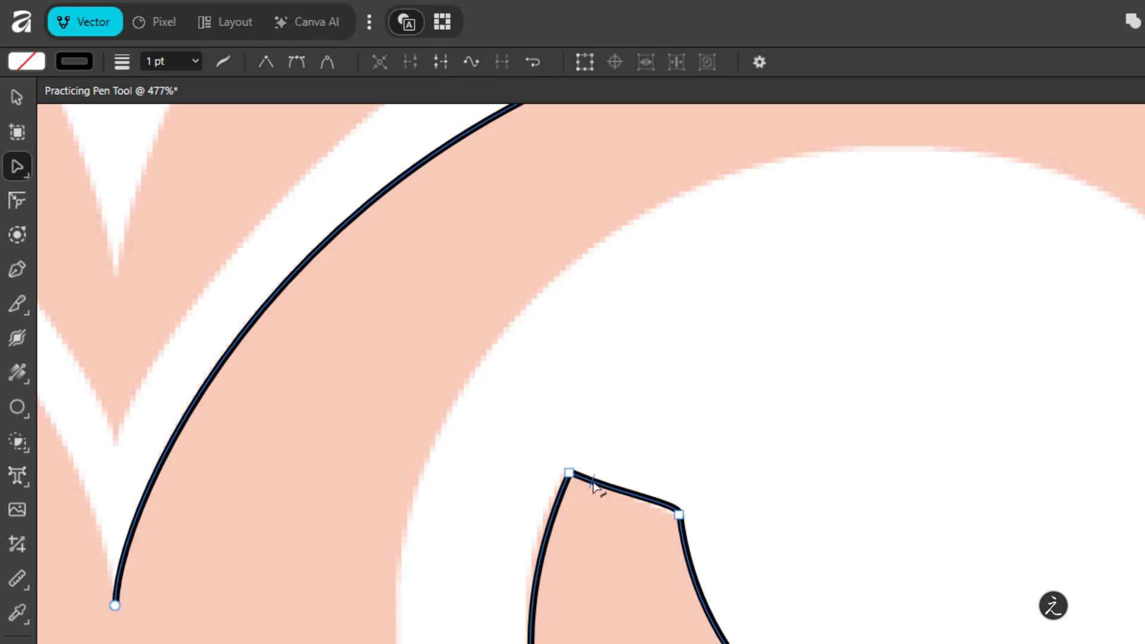
{"action": "scroll", "coordinate": [607, 494], "scroll_direction": "up", "scroll_amount": 2}
{"action": "scroll", "coordinate": [607, 494], "scroll_direction": "up", "scroll_amount": 1}
{"action": "key", "text": "a"}
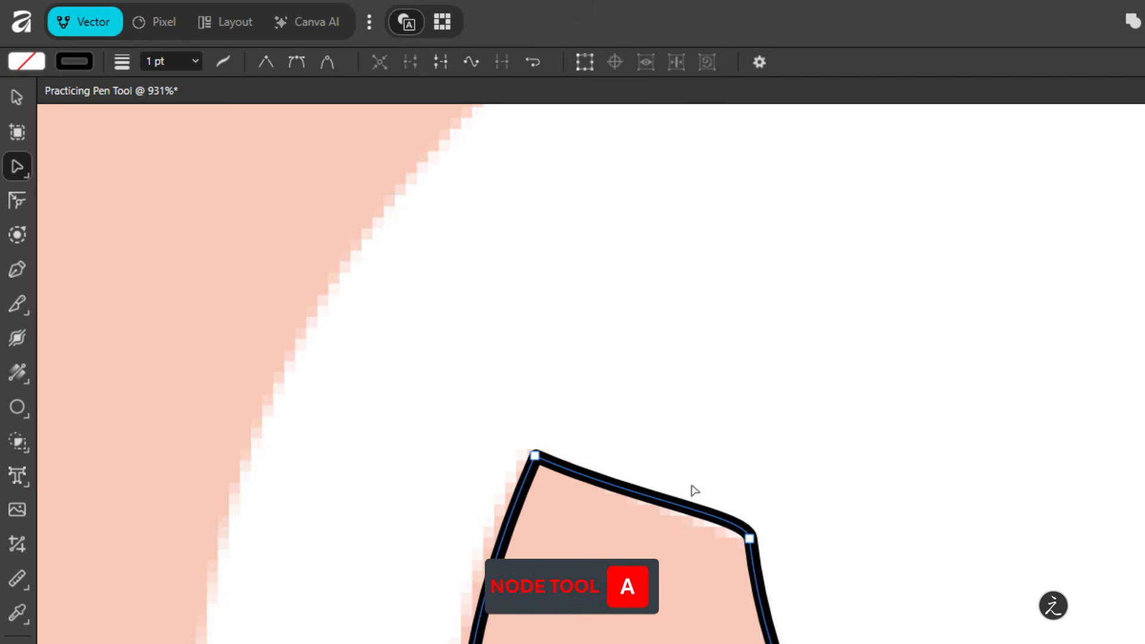
{"action": "left_click", "coordinate": [750, 539]}
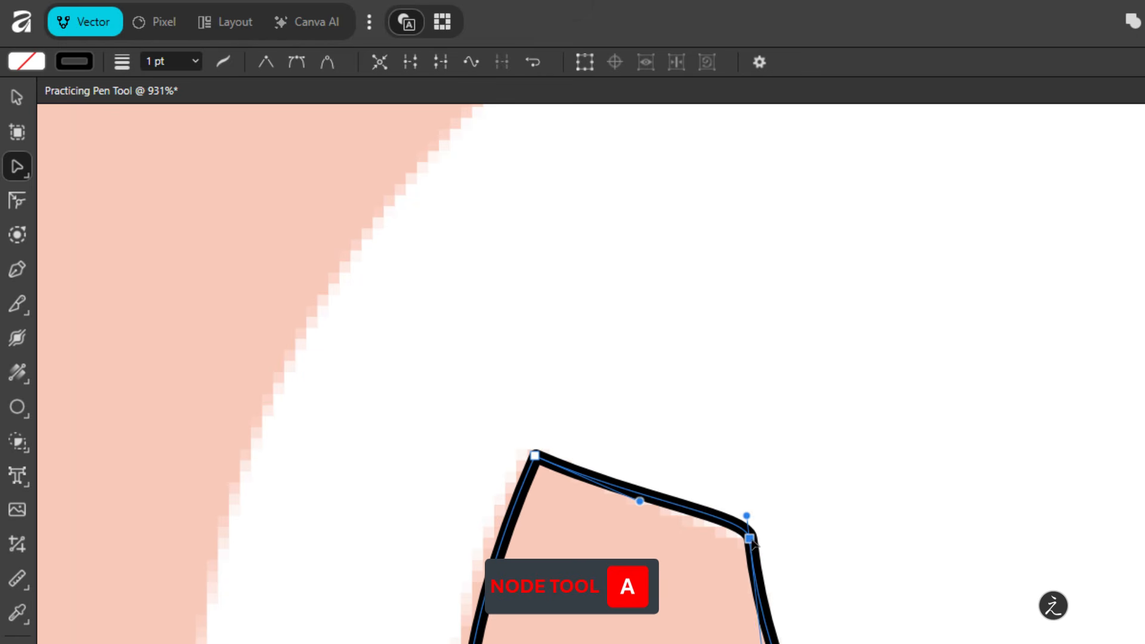
{"action": "left_click_drag", "start_coordinate": [749, 516], "coordinate": [658, 508]}
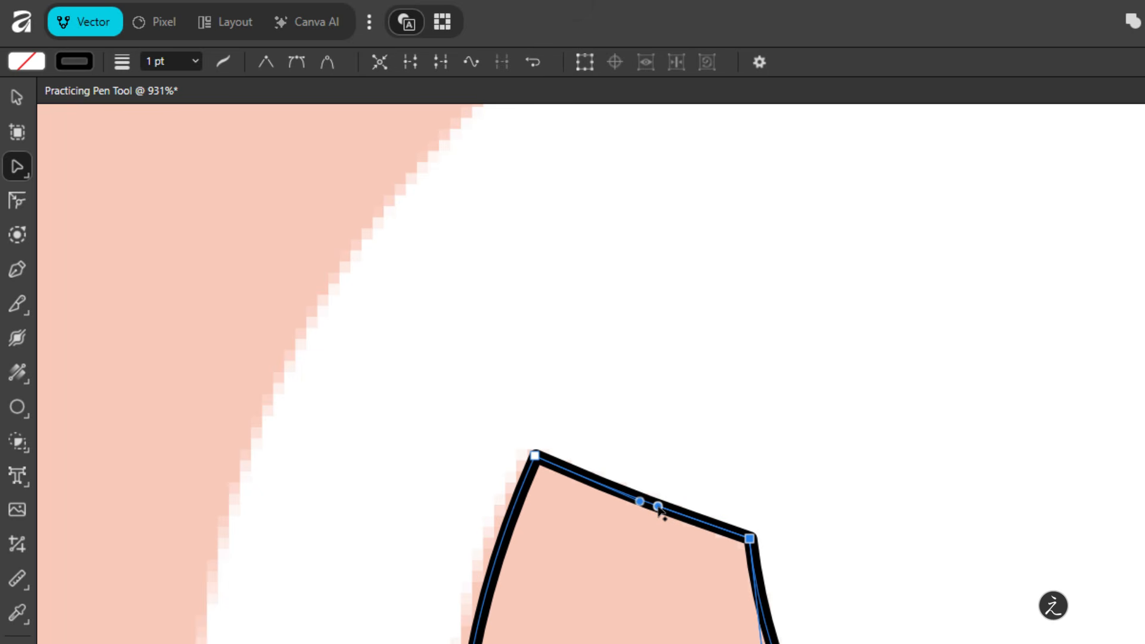
Extend the inner arc from its open rightmost node with the Pen tool, adding smooth nodes at the opening's topmost and leftmost extremes.
{"action": "scroll", "coordinate": [805, 523], "scroll_direction": "down", "scroll_amount": 5}
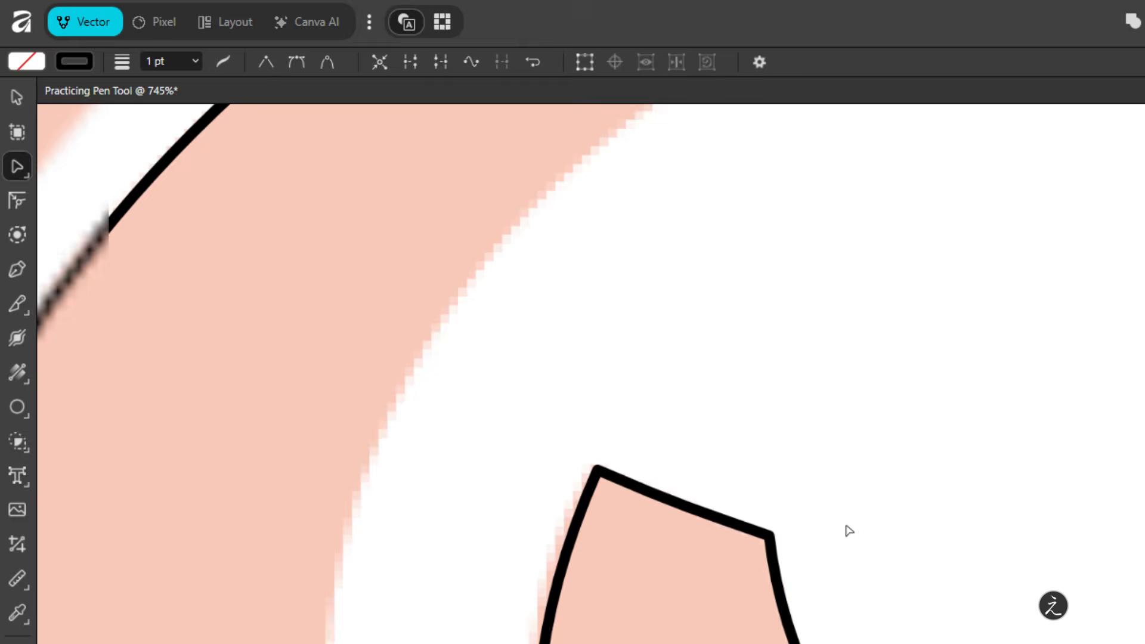
{"action": "left_click_drag", "start_coordinate": [1015, 521], "coordinate": [757, 475]}
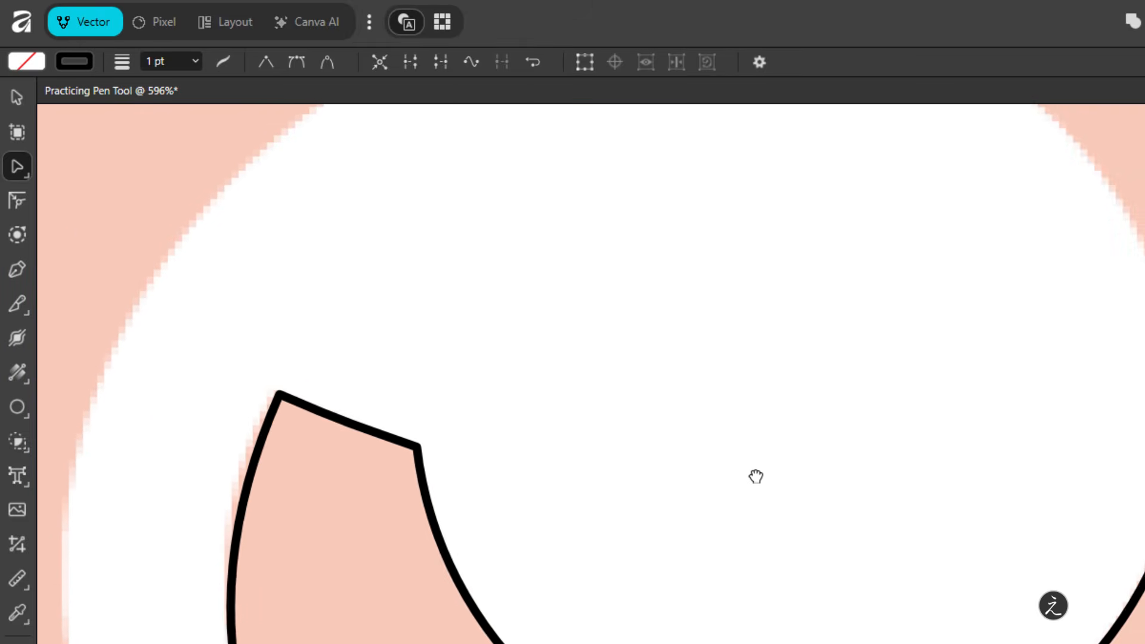
{"action": "scroll", "coordinate": [765, 478], "scroll_direction": "down", "scroll_amount": 5}
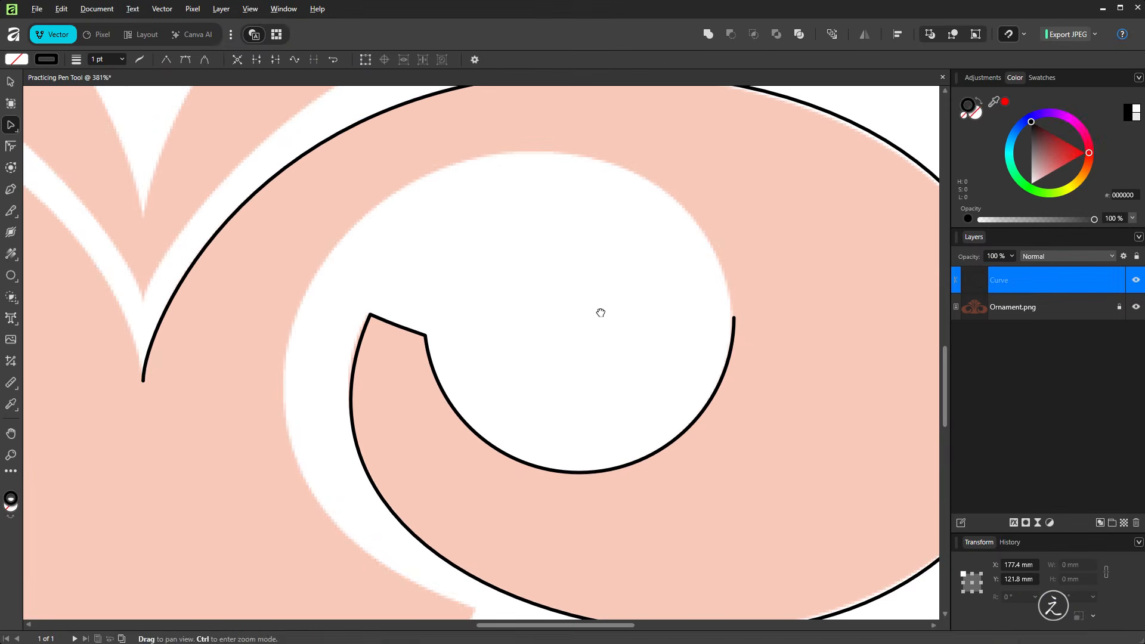
{"action": "scroll", "coordinate": [769, 378], "scroll_direction": "down", "scroll_amount": 2}
{"action": "left_click_drag", "start_coordinate": [779, 376], "coordinate": [804, 379]}
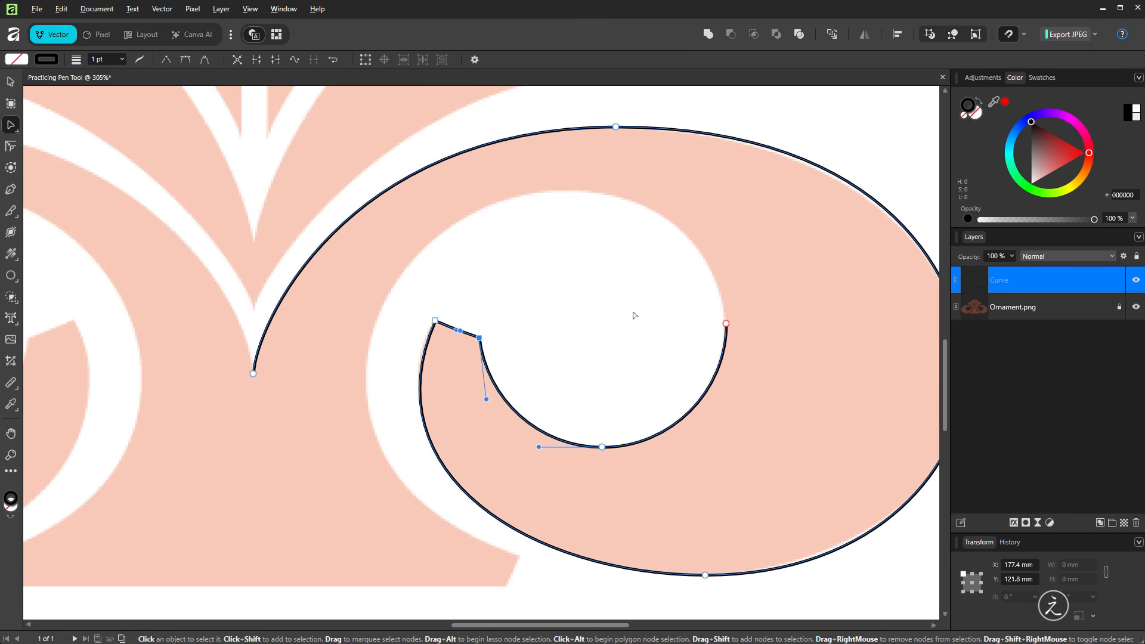
{"action": "key", "text": "p"}
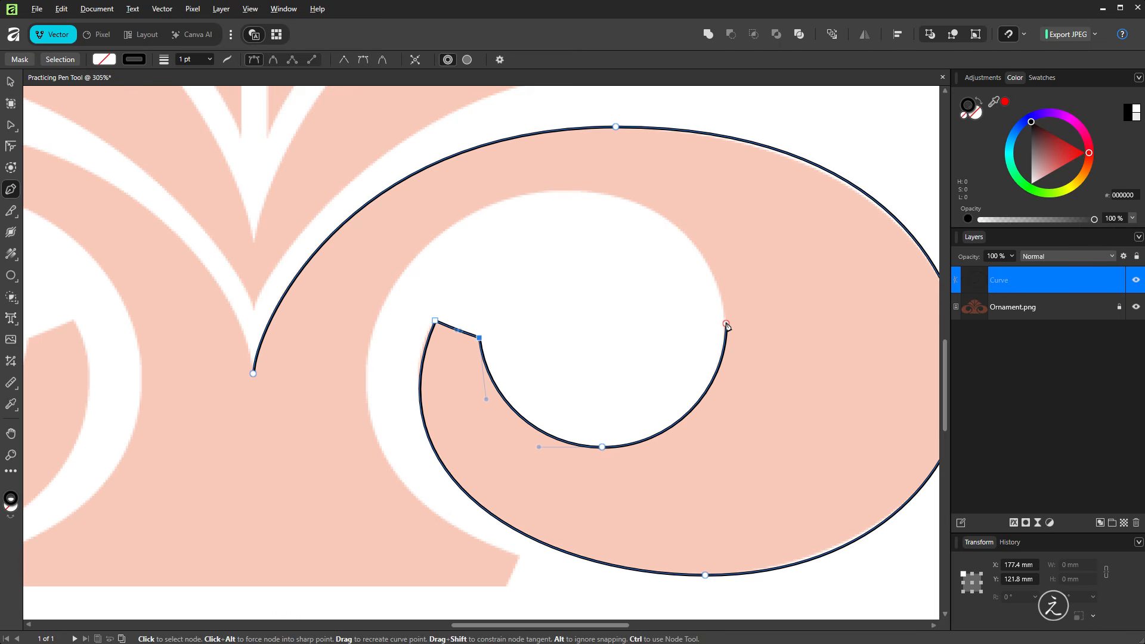
{"action": "left_click_drag", "start_coordinate": [727, 325], "coordinate": [726, 255]}
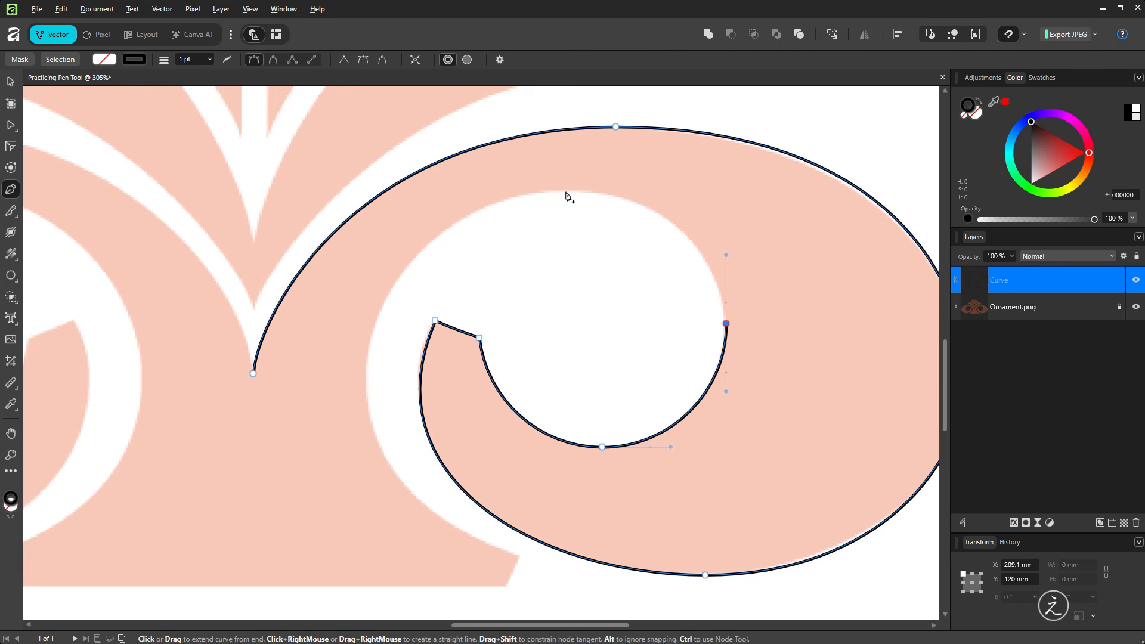
{"action": "key", "text": "shift"}
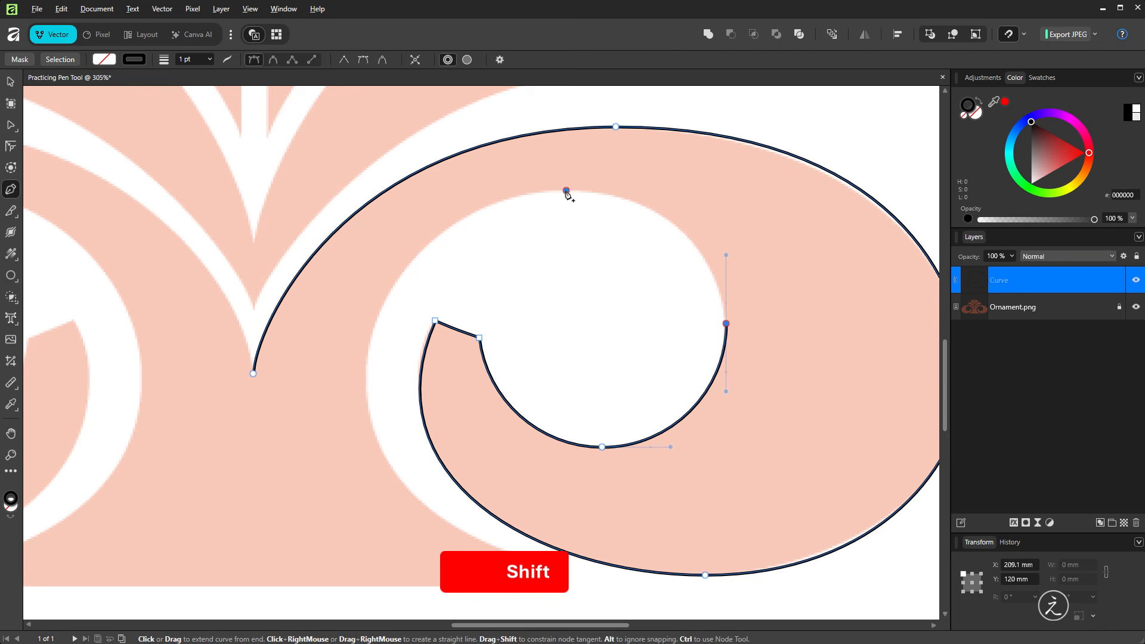
{"action": "left_click_drag", "start_coordinate": [567, 192], "coordinate": [471, 196]}
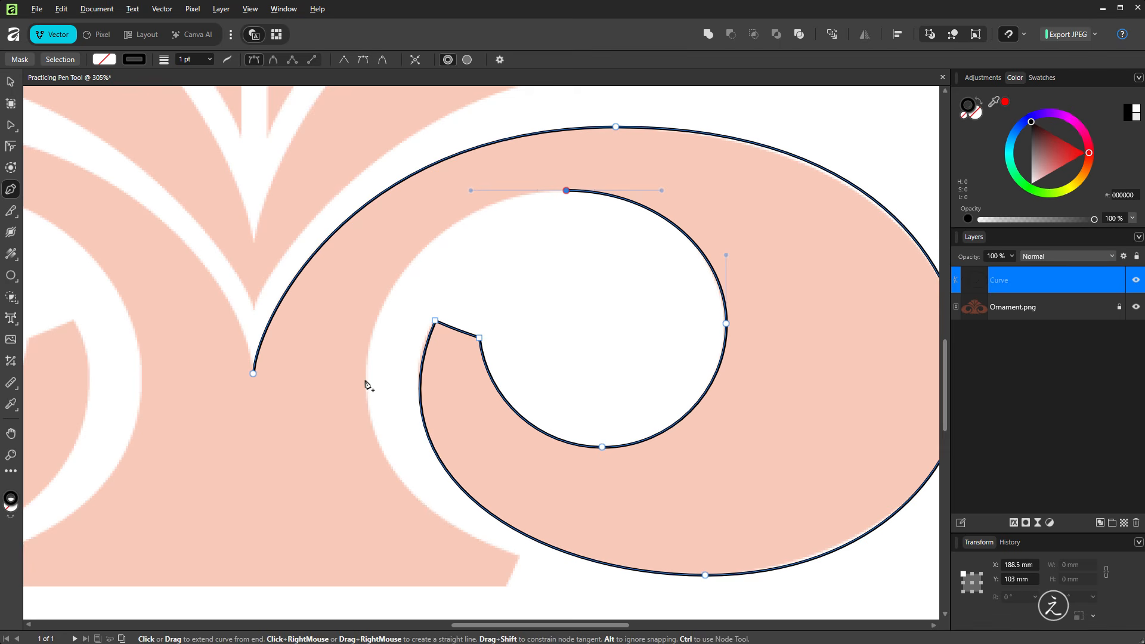
{"action": "left_click_drag", "start_coordinate": [366, 380], "coordinate": [372, 489]}
Continue the outline from the opening's leftmost node along the curve to the base's upper corner and down its short slanted edge.
{"action": "key", "text": "space"}
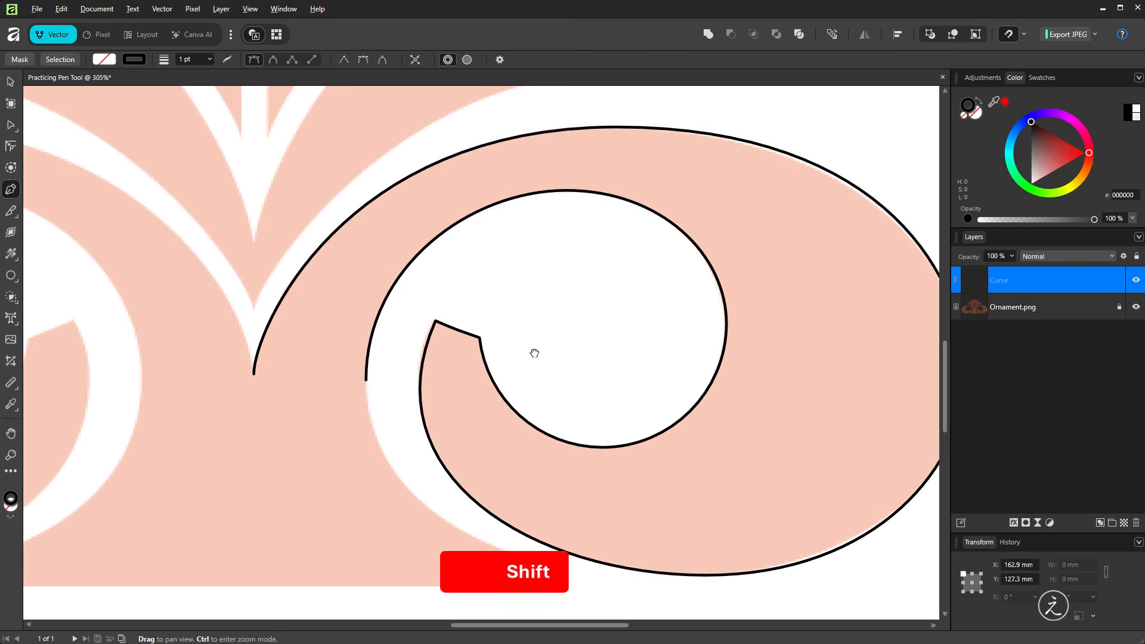
{"action": "left_click_drag", "start_coordinate": [534, 353], "coordinate": [590, 179]}
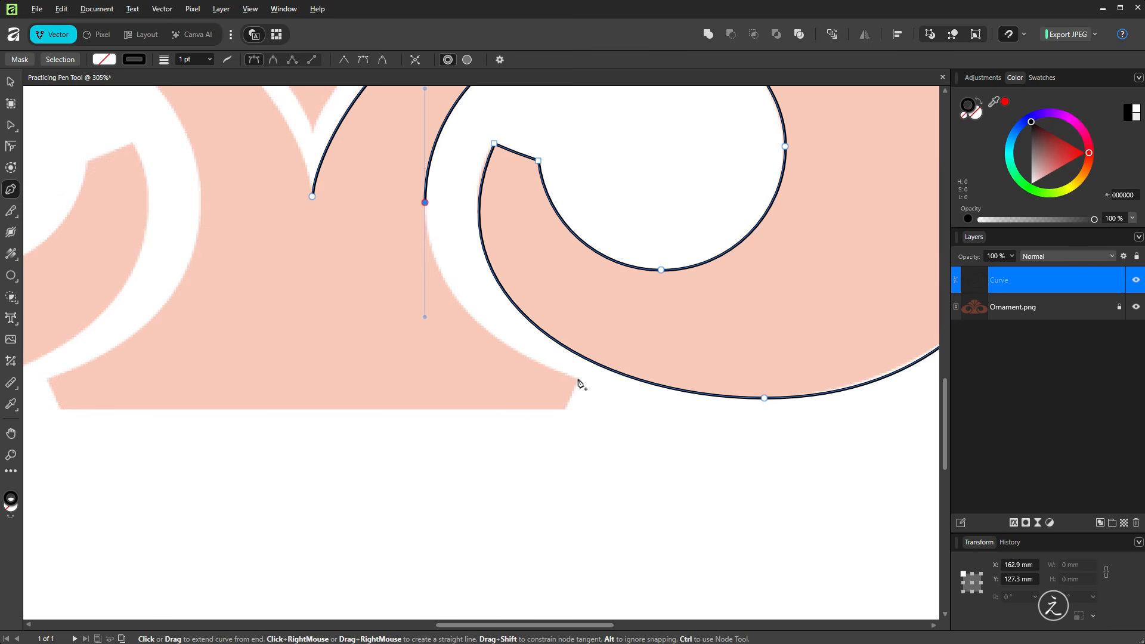
{"action": "mouse_move", "coordinate": [577, 380]}
{"action": "left_mouse_down"}
{"action": "mouse_move", "coordinate": [621, 401]}
{"action": "mouse_move", "coordinate": [576, 395]}
{"action": "left_mouse_up"}
{"action": "key", "text": "alt"}
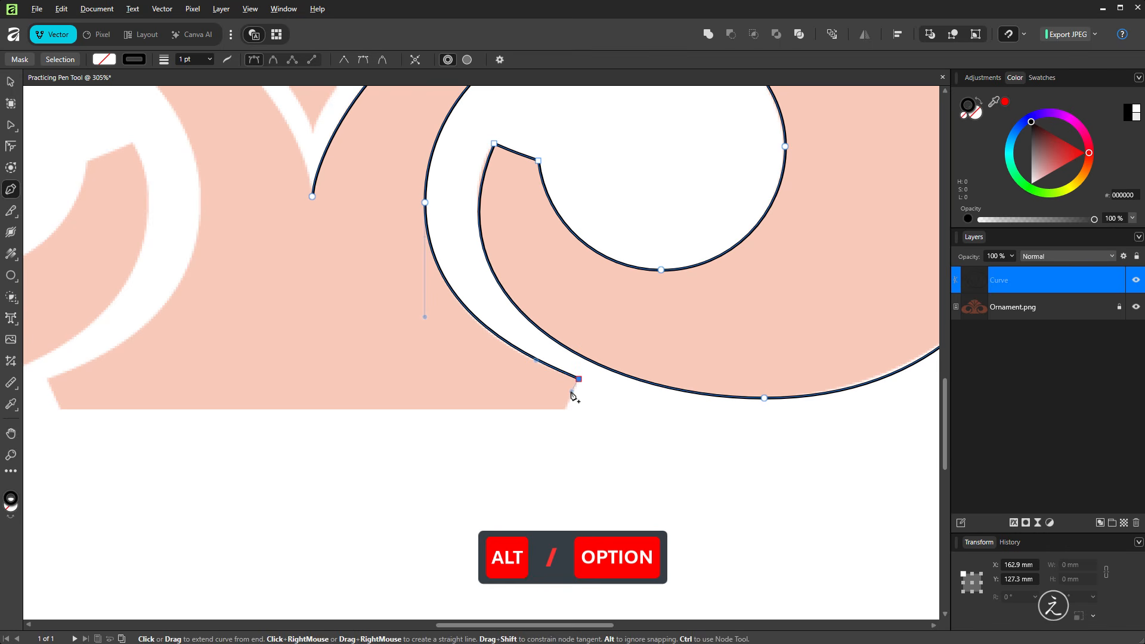
{"action": "left_click", "coordinate": [566, 409]}
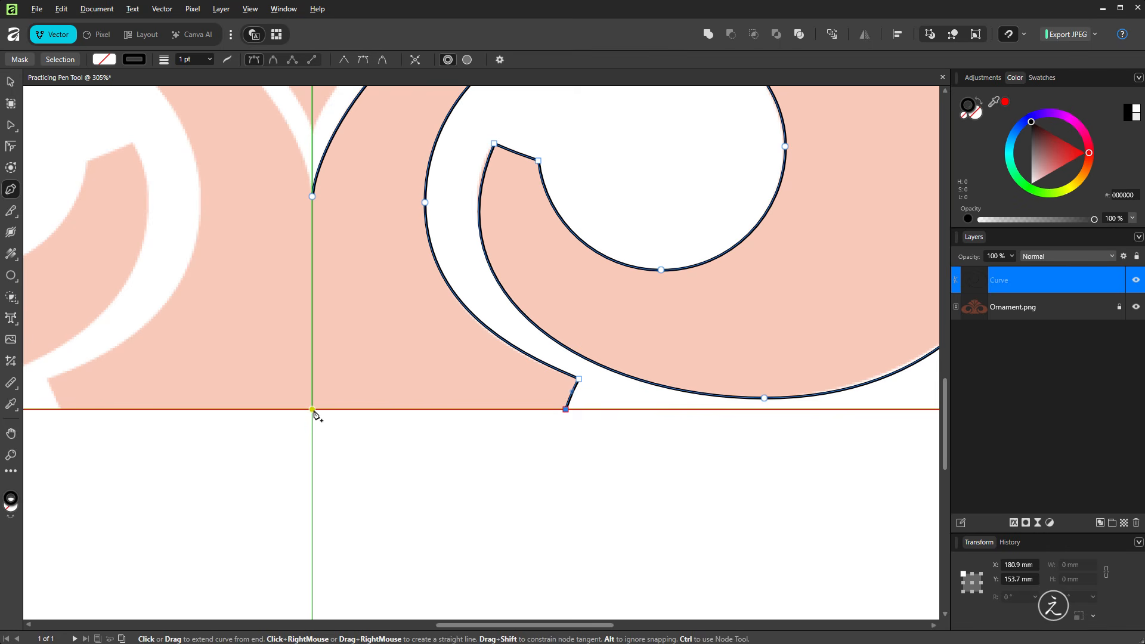
Draw the horizontal base line to a point directly below the outline's starting node and deselect the curve.
{"action": "key", "text": "shift"}
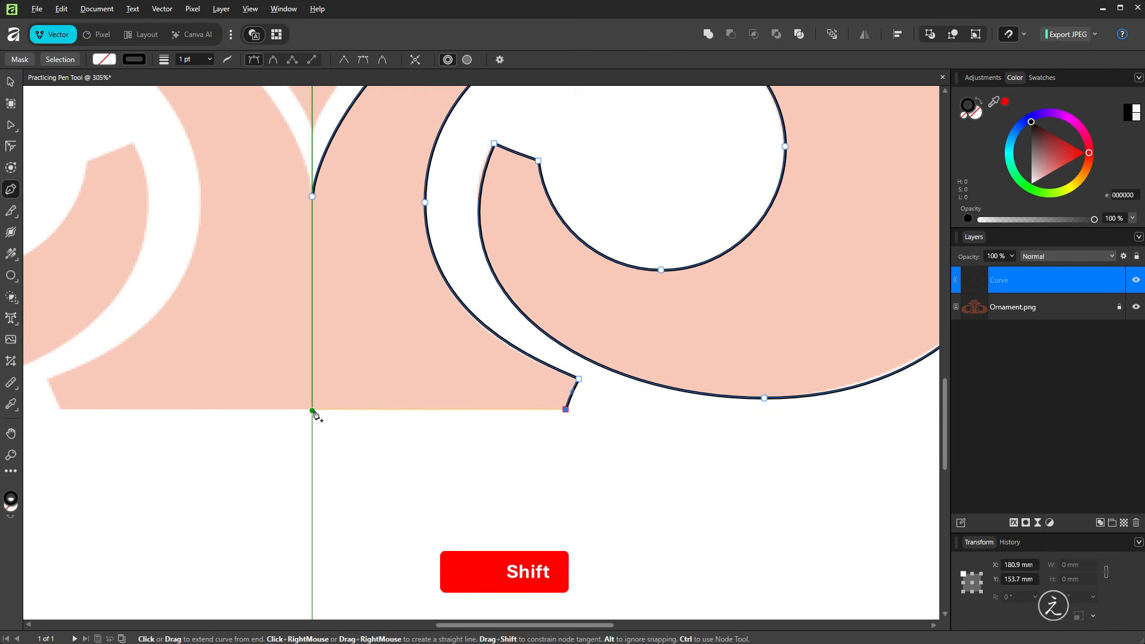
{"action": "left_click", "coordinate": [312, 409], "text": "shift"}
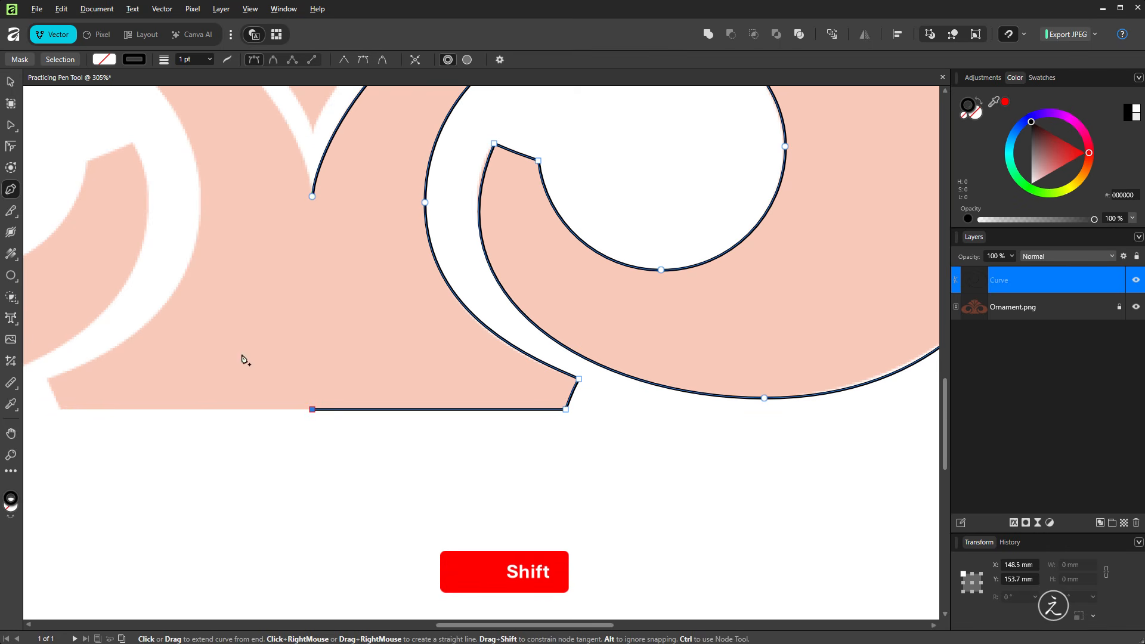
{"action": "left_click", "coordinate": [11, 125]}
{"action": "left_click", "coordinate": [310, 335]}
Duplicate the right half outline horizontally onto the left half of the ornament, meeting the original at the centre line.
{"action": "scroll", "coordinate": [319, 335], "scroll_direction": "down", "scroll_amount": 3}
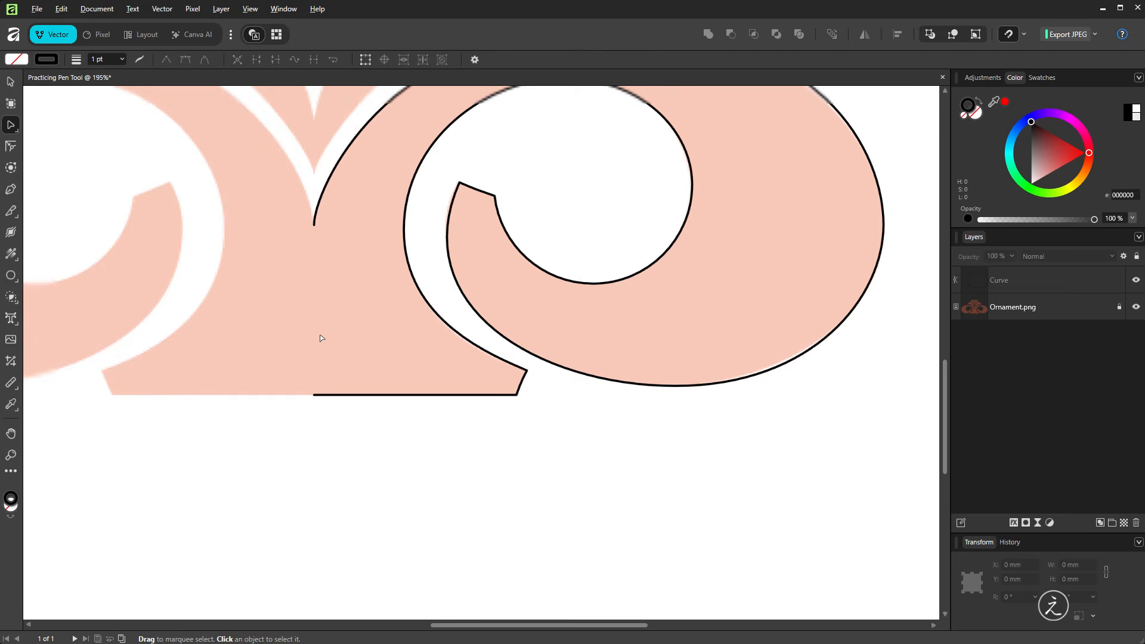
{"action": "left_click_drag", "start_coordinate": [390, 266], "coordinate": [473, 340]}
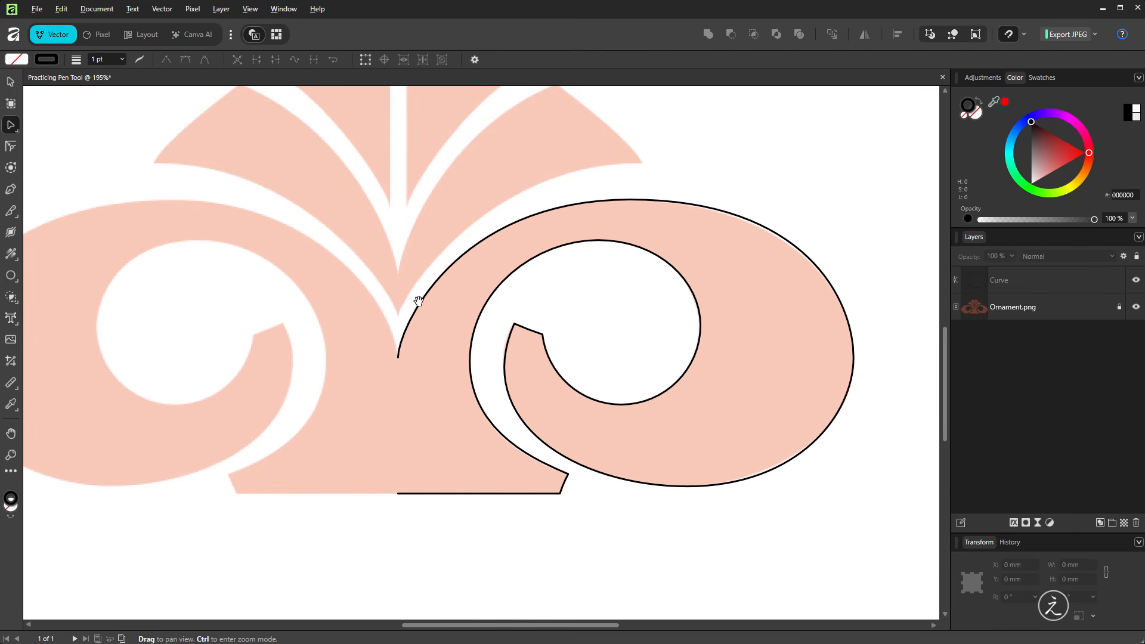
{"action": "left_click_drag", "start_coordinate": [417, 299], "coordinate": [505, 299]}
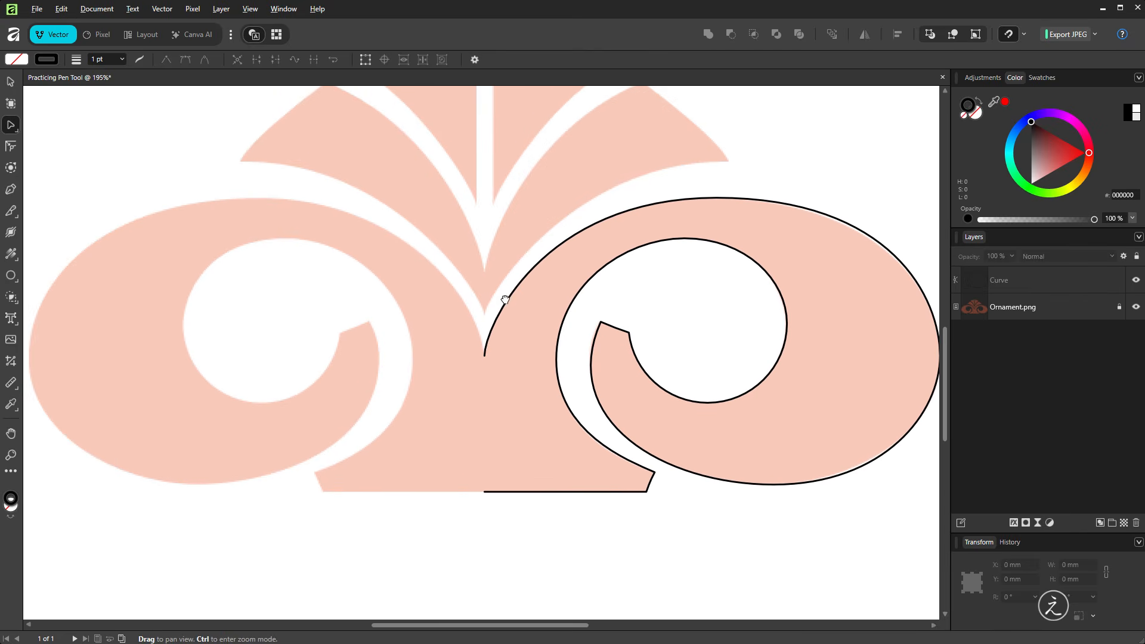
{"action": "left_click", "coordinate": [10, 82]}
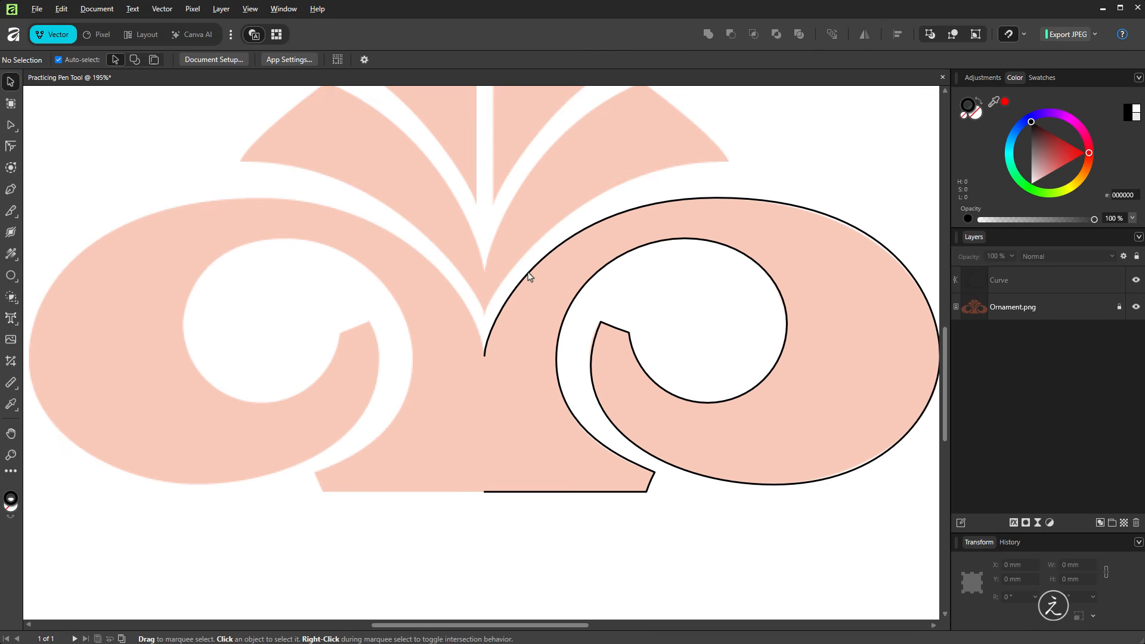
{"action": "left_click", "coordinate": [529, 277]}
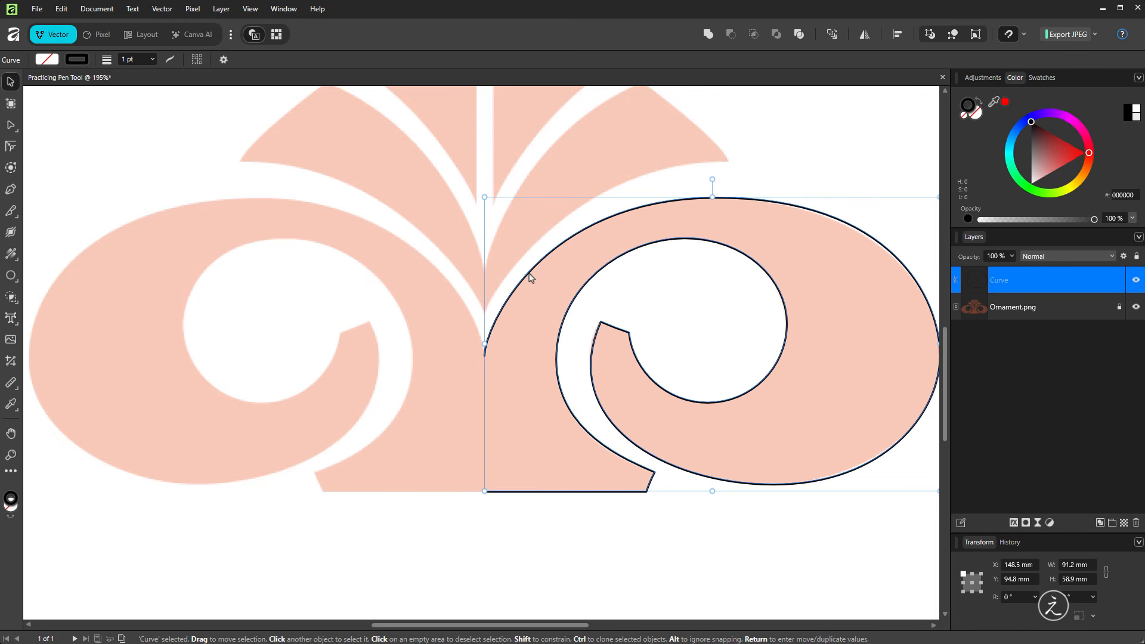
{"action": "left_click_drag", "start_coordinate": [529, 276], "coordinate": [75, 306]}
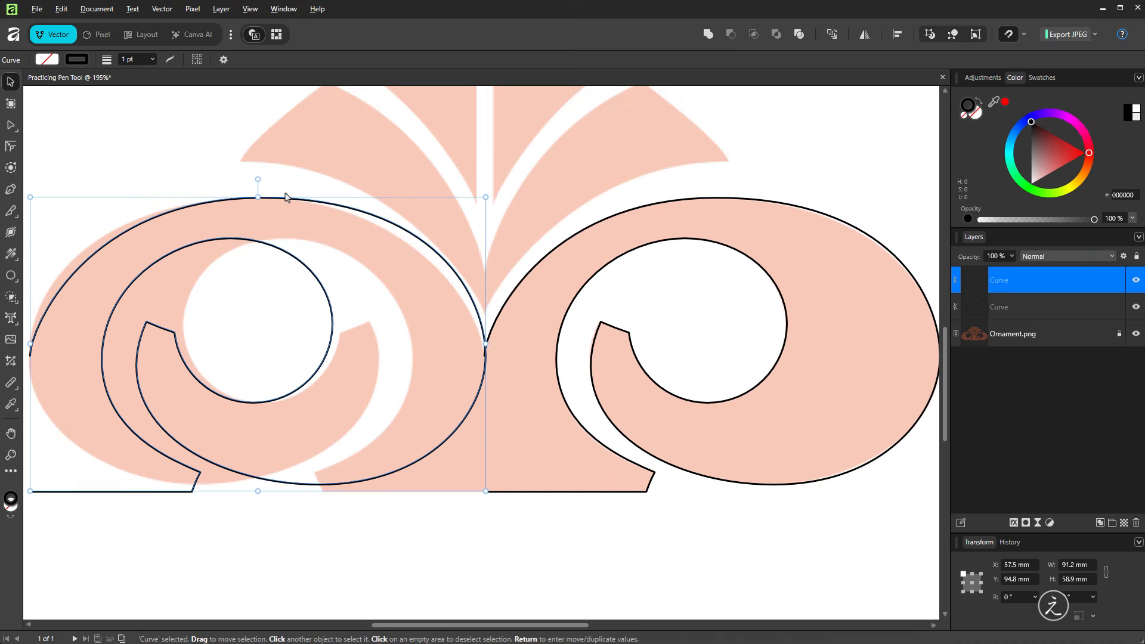
Flip the duplicated outline horizontally and align its inner edge with the original at the centre notch.
{"action": "right_click", "coordinate": [288, 199]}
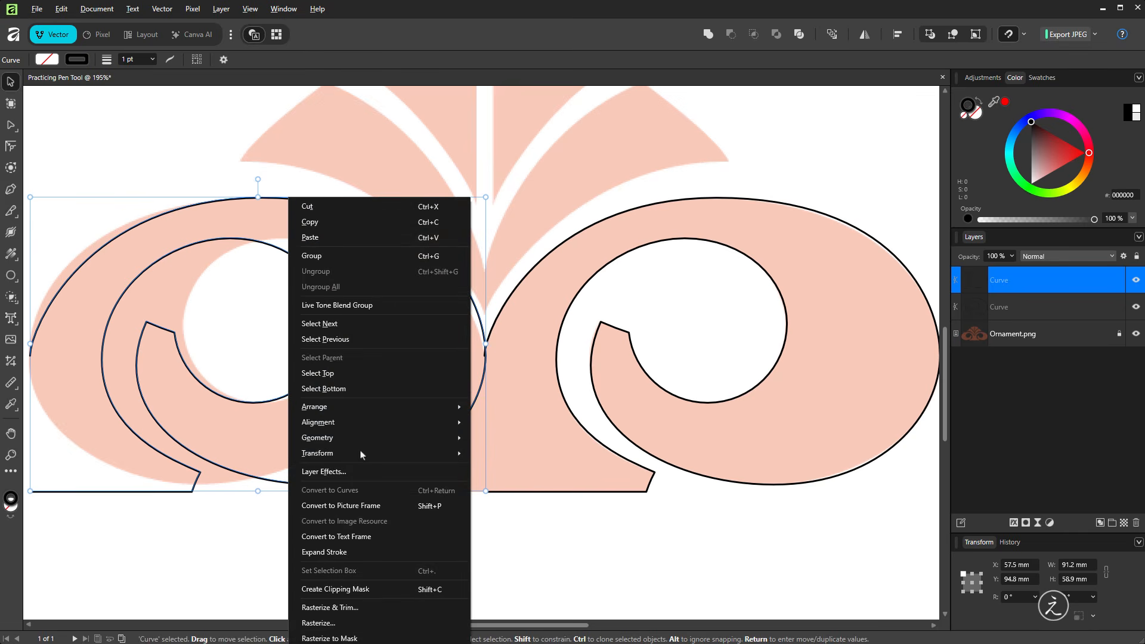
{"action": "mouse_move", "coordinate": [370, 454]}
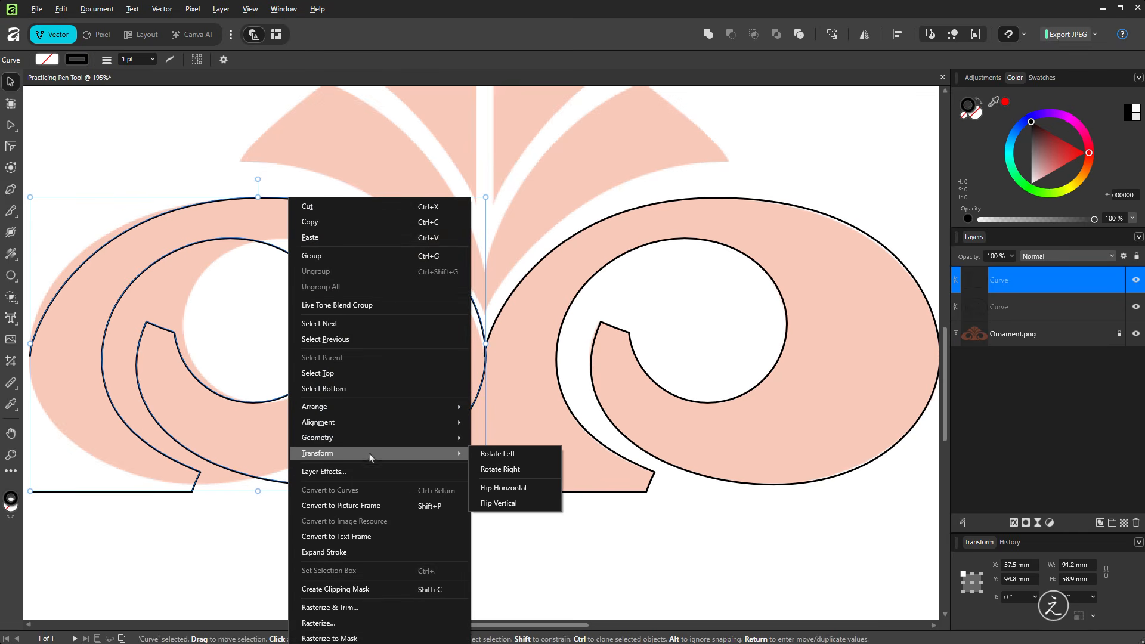
{"action": "left_click", "coordinate": [528, 485]}
{"action": "scroll", "coordinate": [491, 394], "scroll_direction": "up", "scroll_amount": 4}
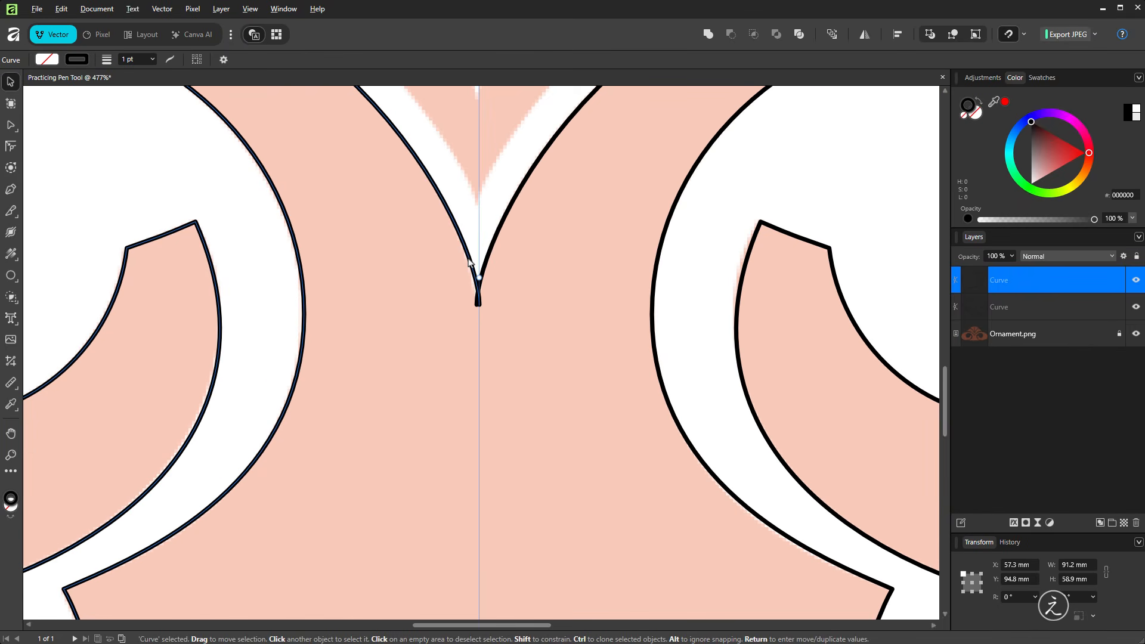
{"action": "left_click_drag", "start_coordinate": [469, 261], "coordinate": [468, 262]}
Snap the right outline's end node onto the mirrored copy's node at the centre notch and join the two curves.
{"action": "left_click", "coordinate": [528, 349]}
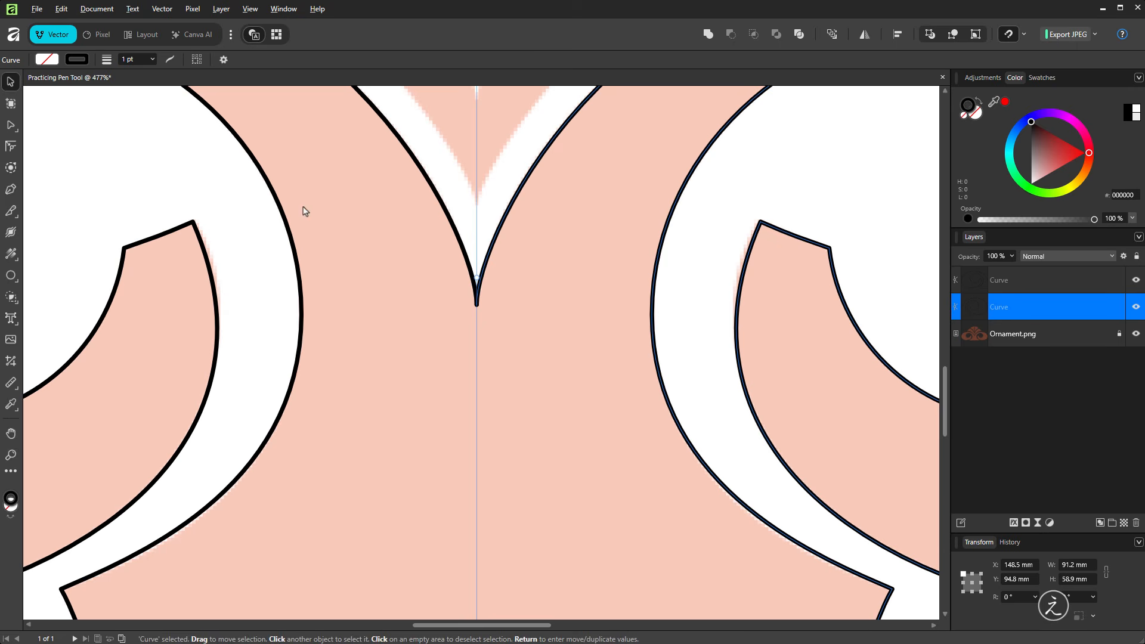
{"action": "left_click", "coordinate": [11, 125]}
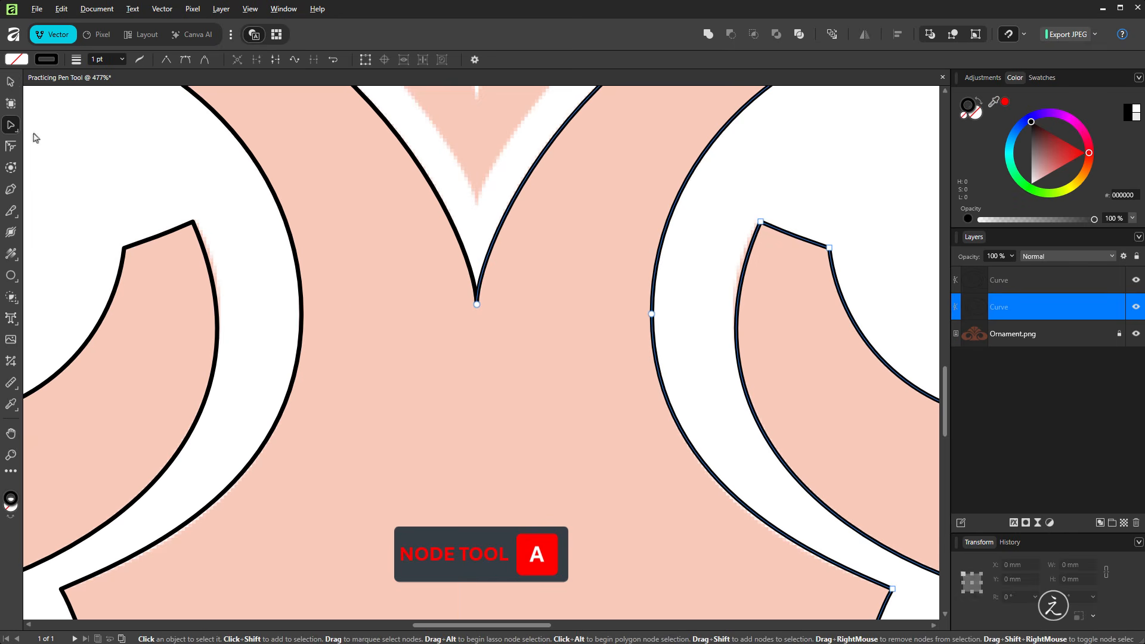
{"action": "scroll", "coordinate": [389, 307], "scroll_direction": "up", "scroll_amount": 6}
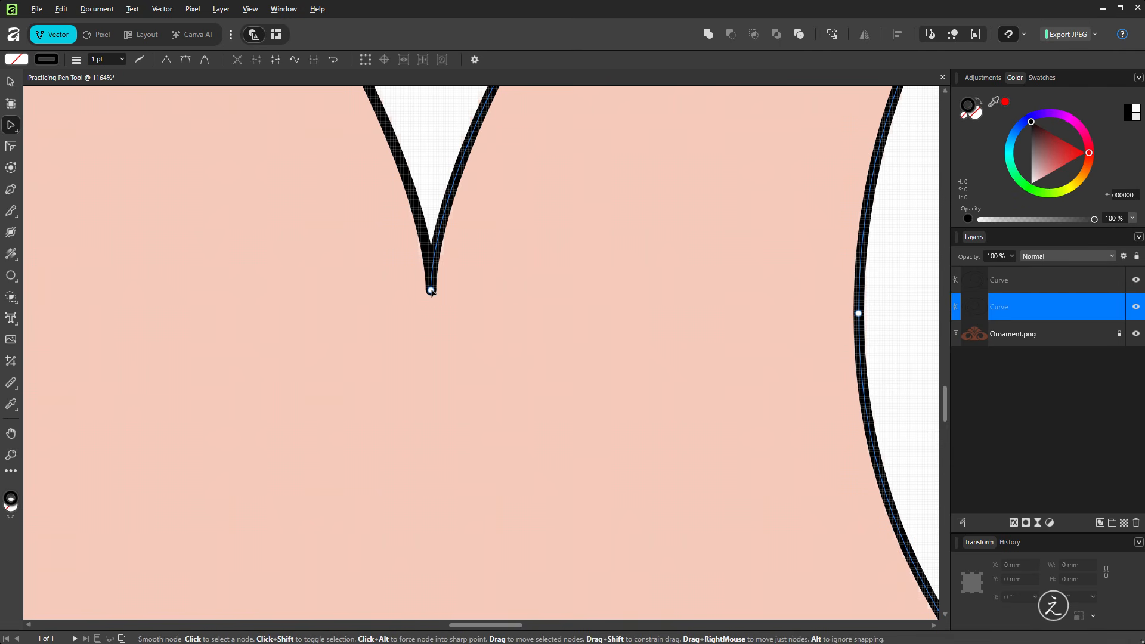
{"action": "mouse_move", "coordinate": [431, 291]}
{"action": "left_mouse_down"}
{"action": "mouse_move", "coordinate": [455, 290]}
{"action": "mouse_move", "coordinate": [432, 291]}
{"action": "left_mouse_up"}
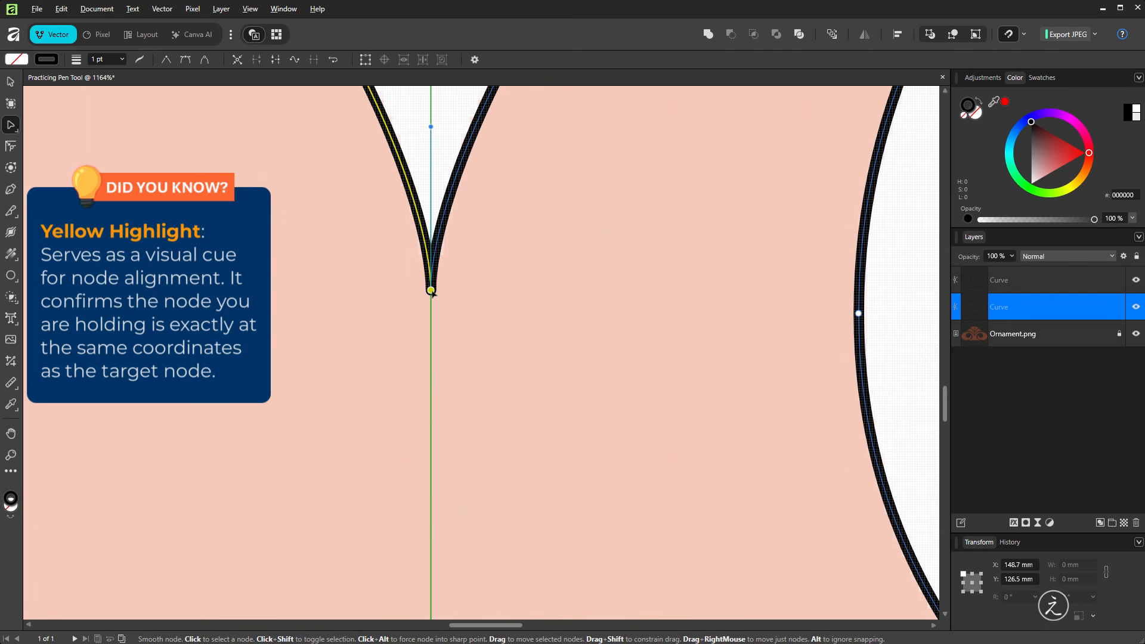
{"action": "left_click_drag", "start_coordinate": [433, 292], "coordinate": [432, 292]}
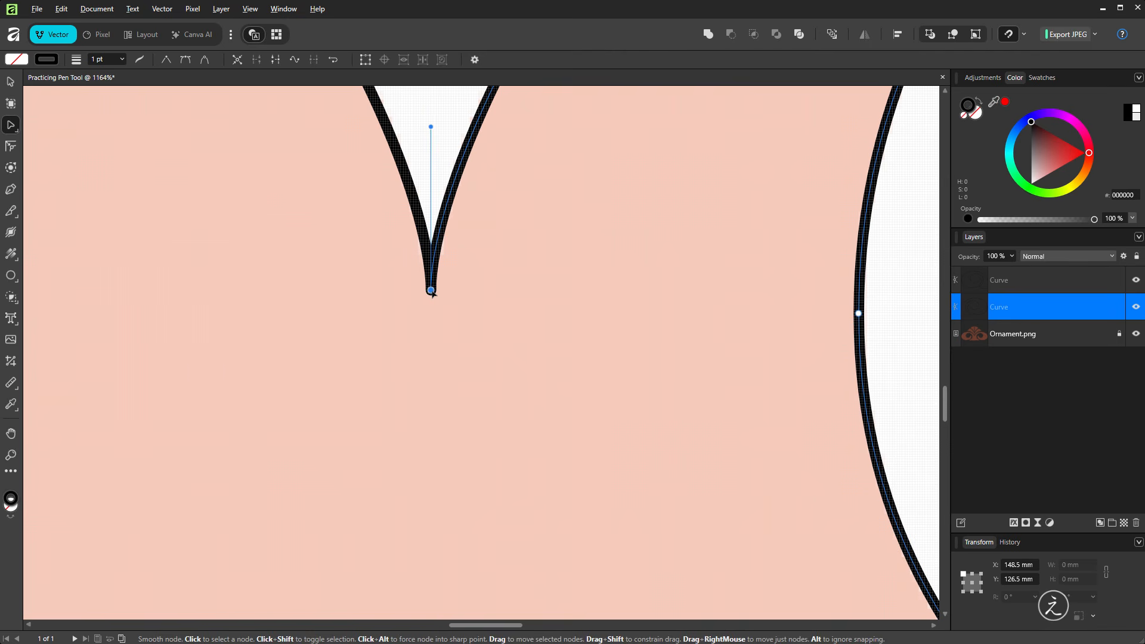
{"action": "left_click", "coordinate": [1012, 286], "text": "shift"}
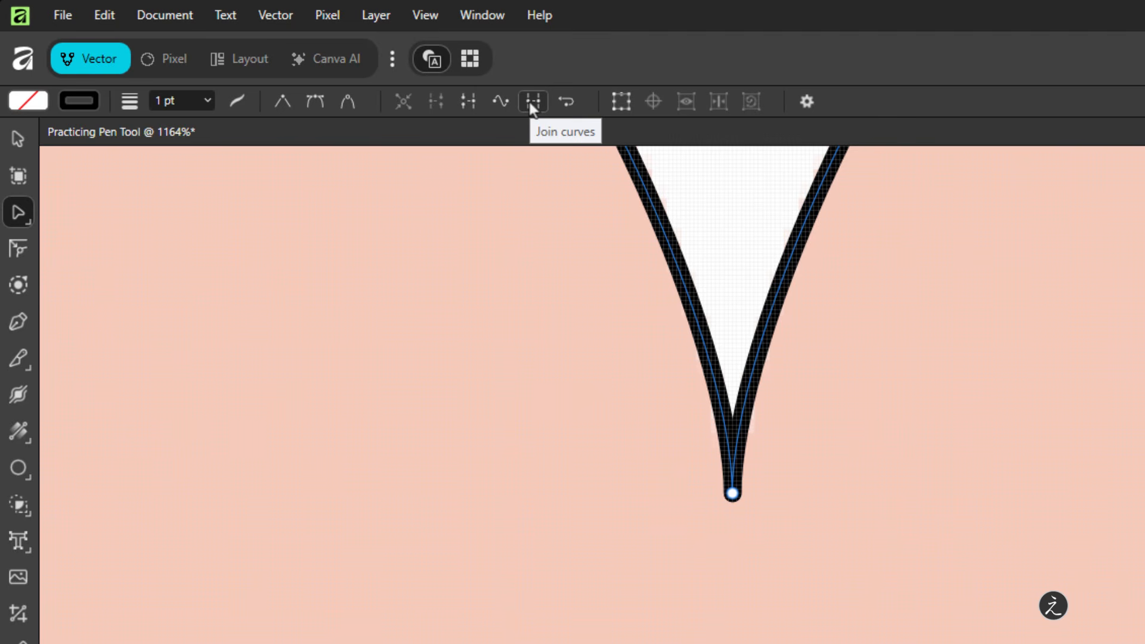
{"action": "left_click", "coordinate": [531, 103]}
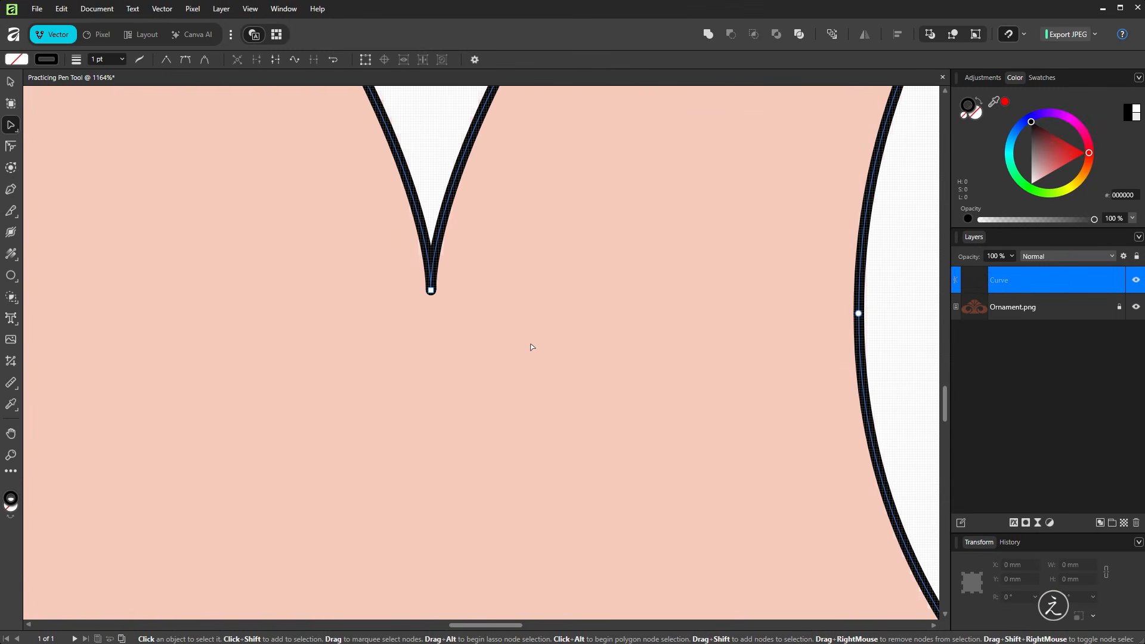
Examine the node at the middle of the base line where the two mirrored halves meet.
{"action": "scroll", "coordinate": [533, 347], "scroll_direction": "down", "scroll_amount": 5}
{"action": "scroll", "coordinate": [540, 475], "scroll_direction": "down", "scroll_amount": 2}
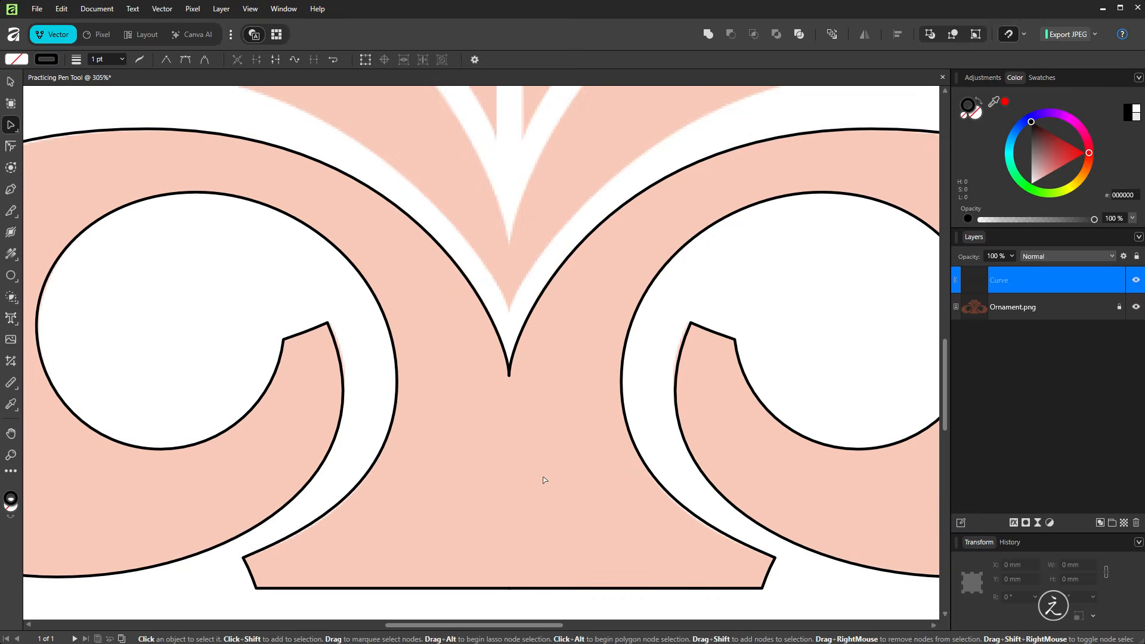
{"action": "scroll", "coordinate": [544, 480], "scroll_direction": "down", "scroll_amount": 3}
{"action": "scroll", "coordinate": [507, 441], "scroll_direction": "up", "scroll_amount": 4}
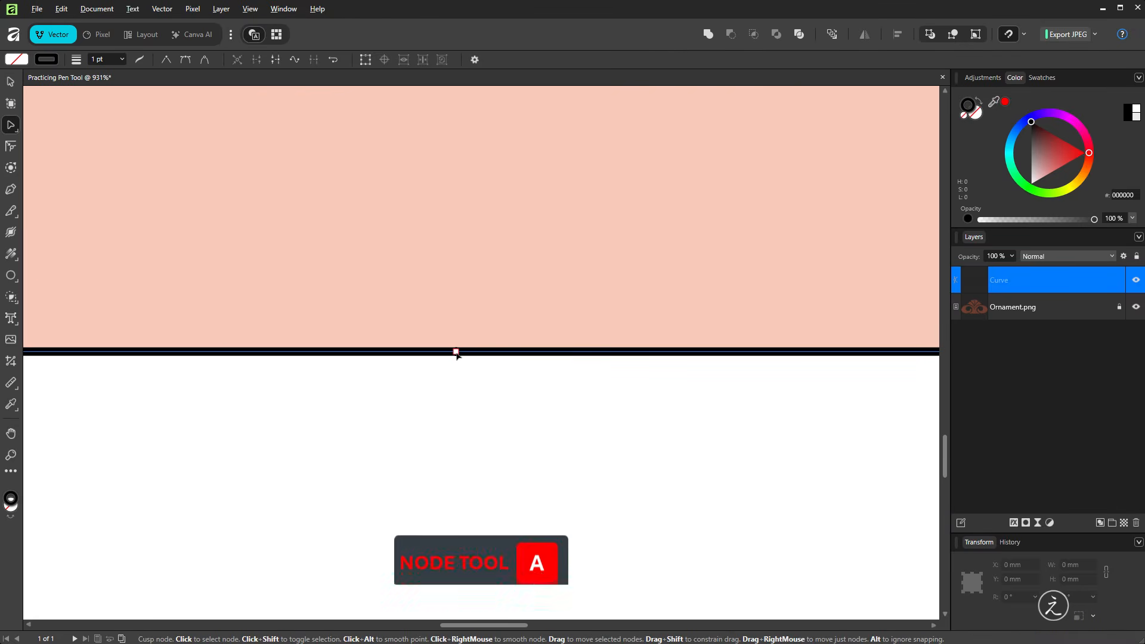
{"action": "scroll", "coordinate": [456, 353], "scroll_direction": "up", "scroll_amount": 2}
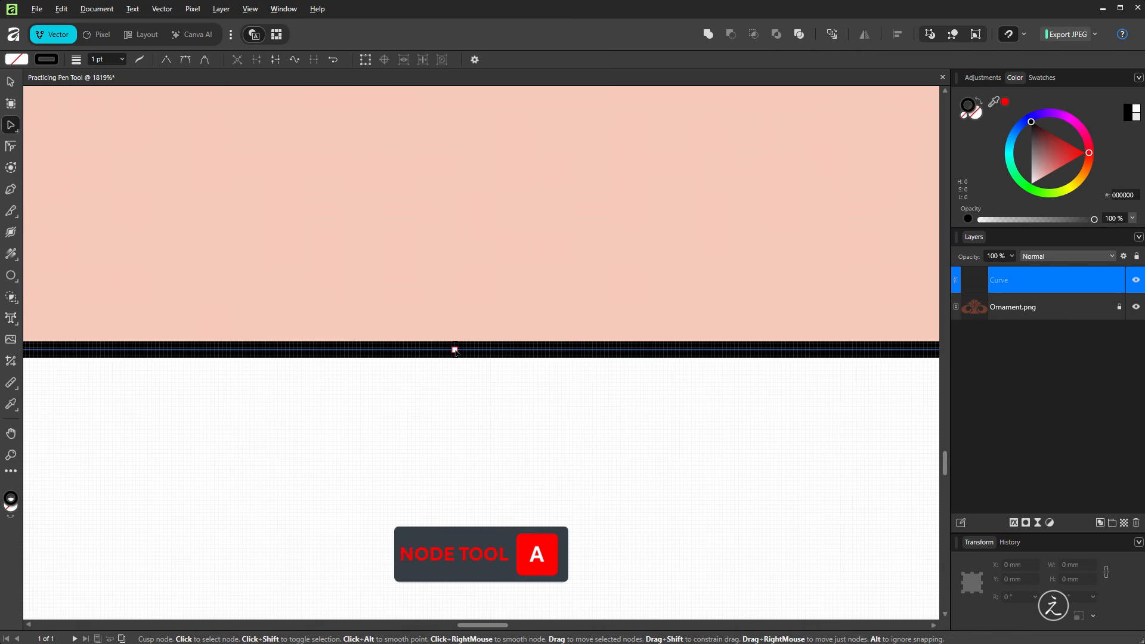
{"action": "mouse_move", "coordinate": [455, 351]}
{"action": "left_mouse_down"}
{"action": "mouse_move", "coordinate": [465, 374]}
{"action": "mouse_move", "coordinate": [593, 343]}
{"action": "mouse_move", "coordinate": [549, 365]}
{"action": "mouse_move", "coordinate": [539, 349]}
{"action": "mouse_move", "coordinate": [544, 383]}
{"action": "mouse_move", "coordinate": [553, 352]}
{"action": "mouse_move", "coordinate": [517, 370]}
{"action": "mouse_move", "coordinate": [561, 369]}
{"action": "mouse_move", "coordinate": [511, 342]}
{"action": "mouse_move", "coordinate": [459, 352]}
{"action": "left_mouse_up"}
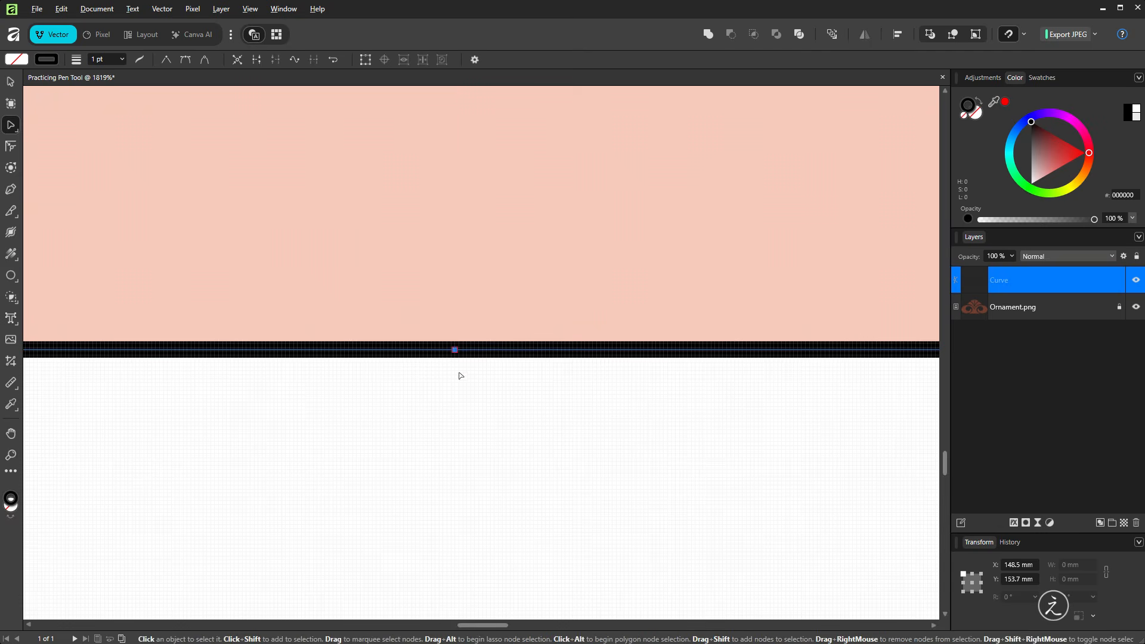
{"action": "left_click", "coordinate": [451, 355]}
{"action": "left_click", "coordinate": [453, 352]}
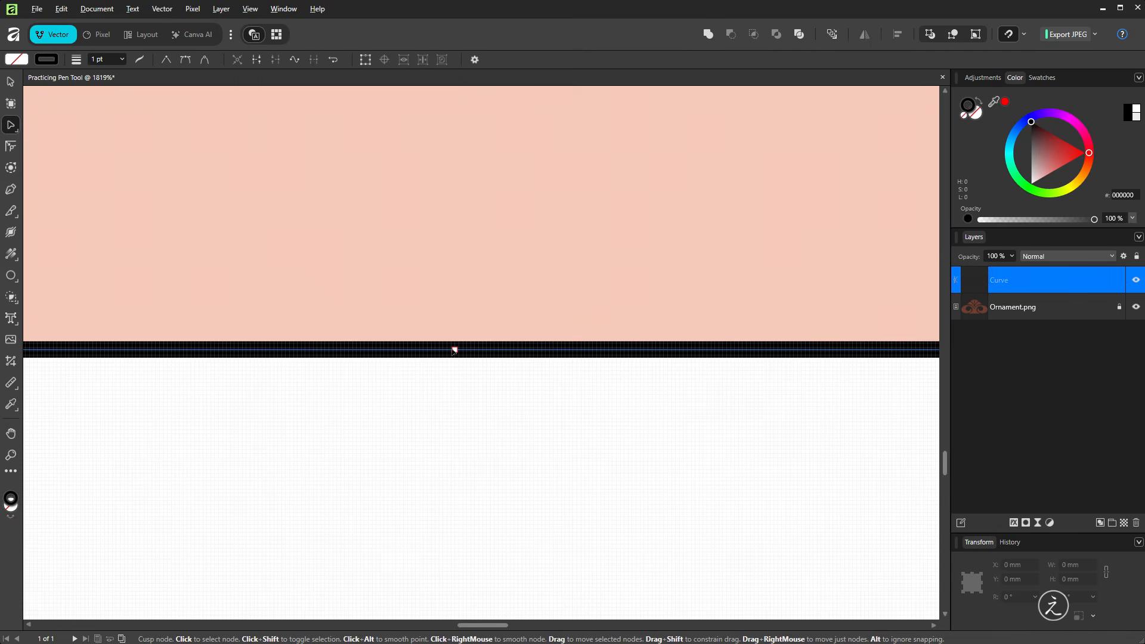
Nudge the middle node of the base line to test whether the two halves are joined there, and deselect the curve.
{"action": "left_click", "coordinate": [454, 351]}
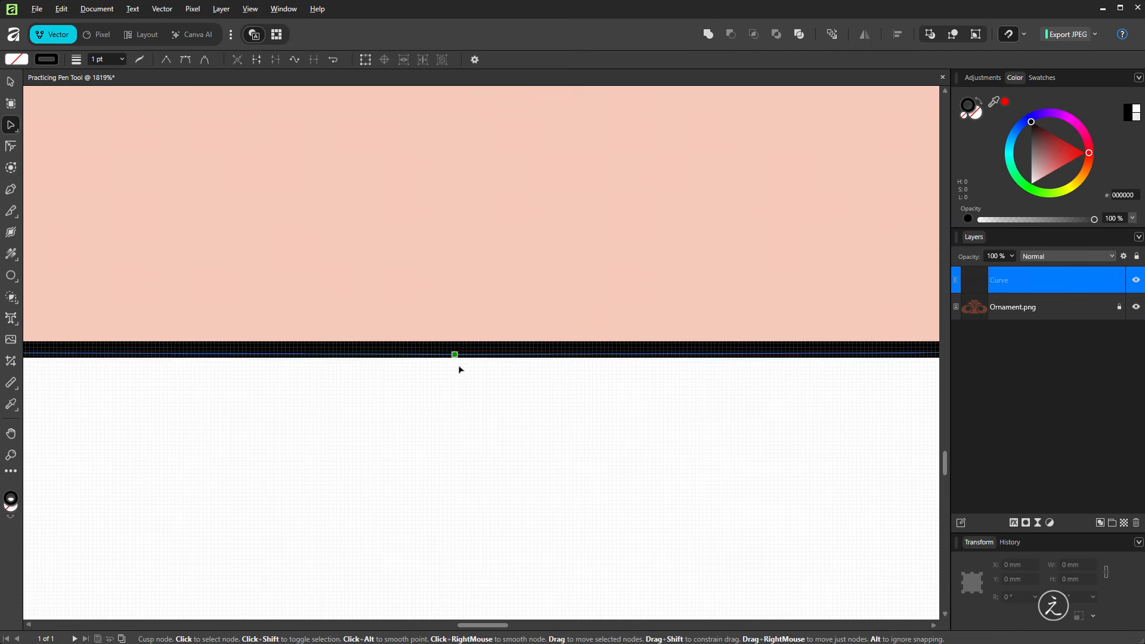
{"action": "left_click", "coordinate": [508, 410]}
{"action": "scroll", "coordinate": [508, 410], "scroll_direction": "down", "scroll_amount": 10}
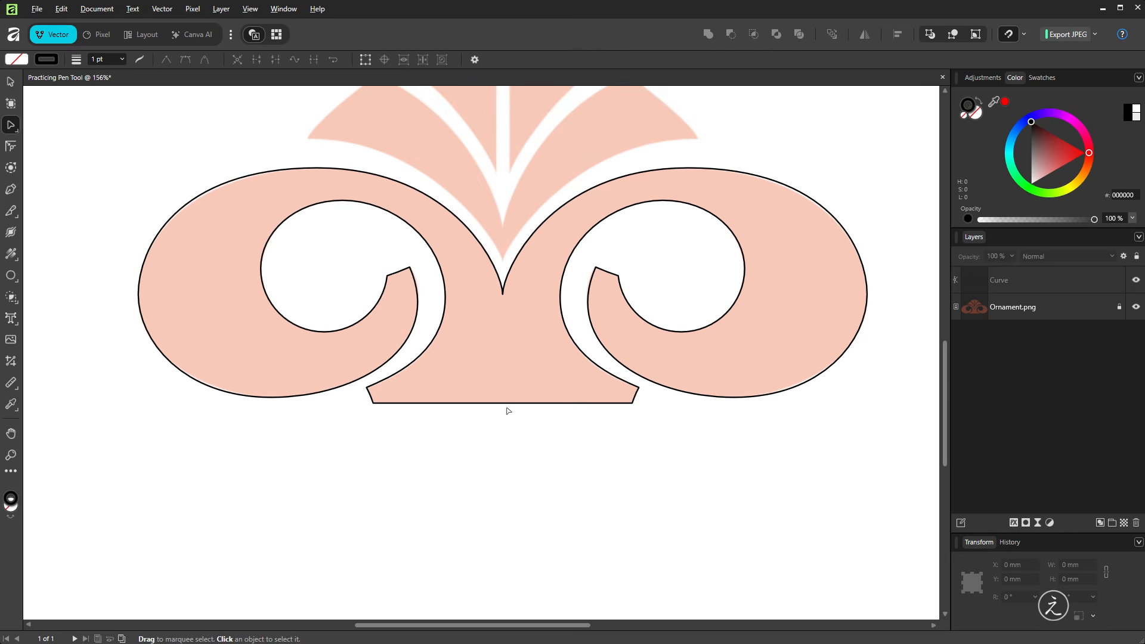
Start a Pen curve on the centre line and trace the lower right petal's upper edge to its top corner, angling the outgoing handle along the outer edge.
{"action": "left_click_drag", "start_coordinate": [518, 291], "coordinate": [503, 396]}
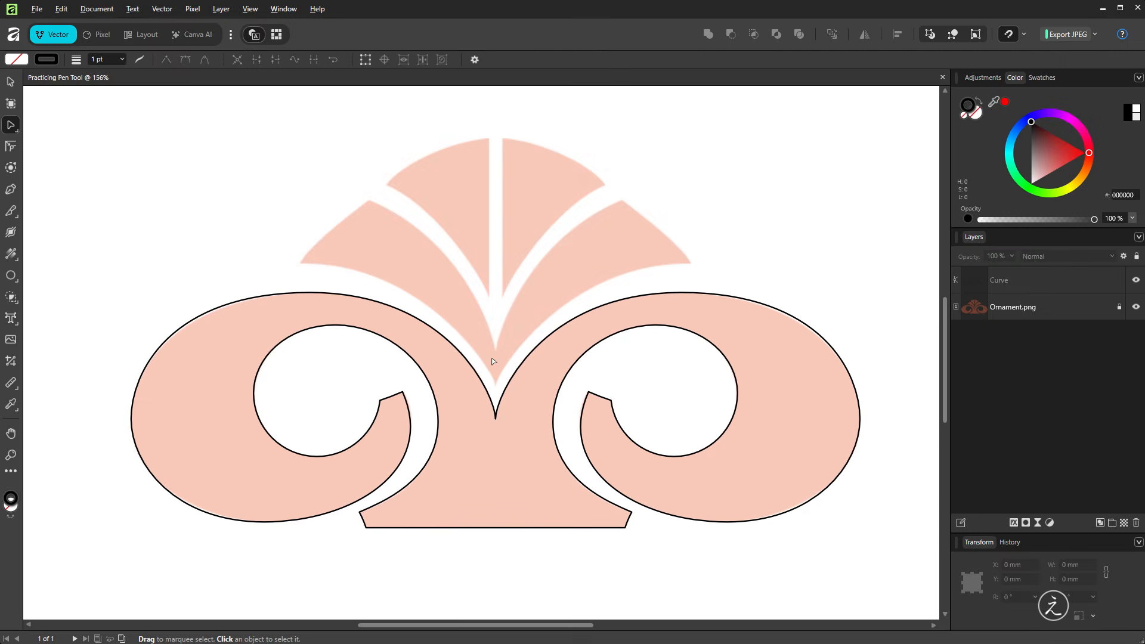
{"action": "scroll", "coordinate": [503, 369], "scroll_direction": "up", "scroll_amount": 3}
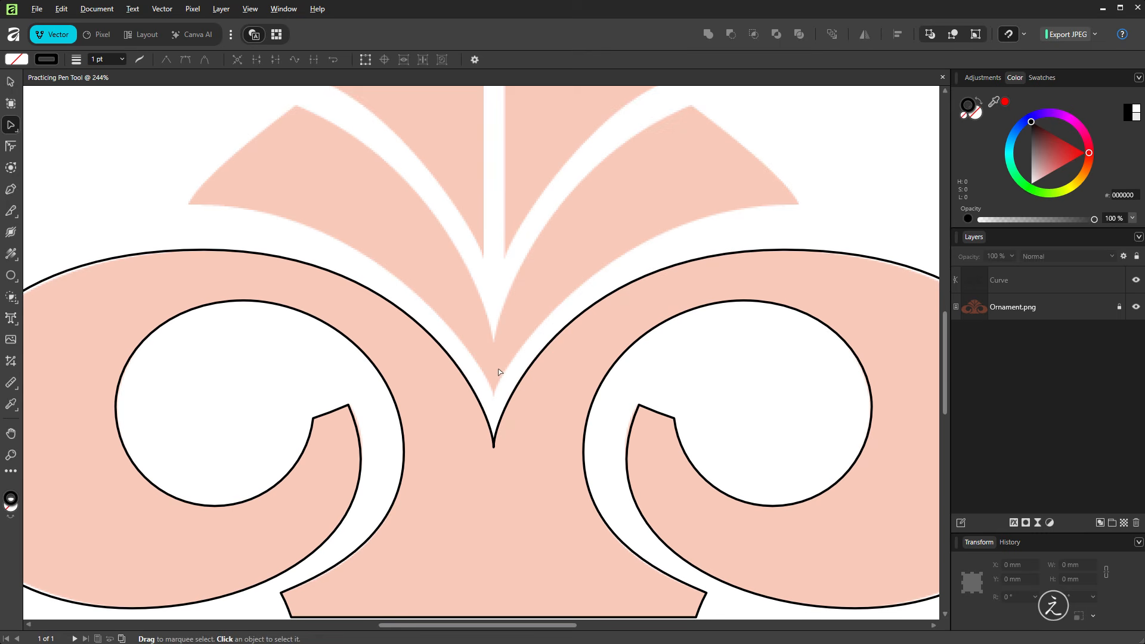
{"action": "key", "text": "p"}
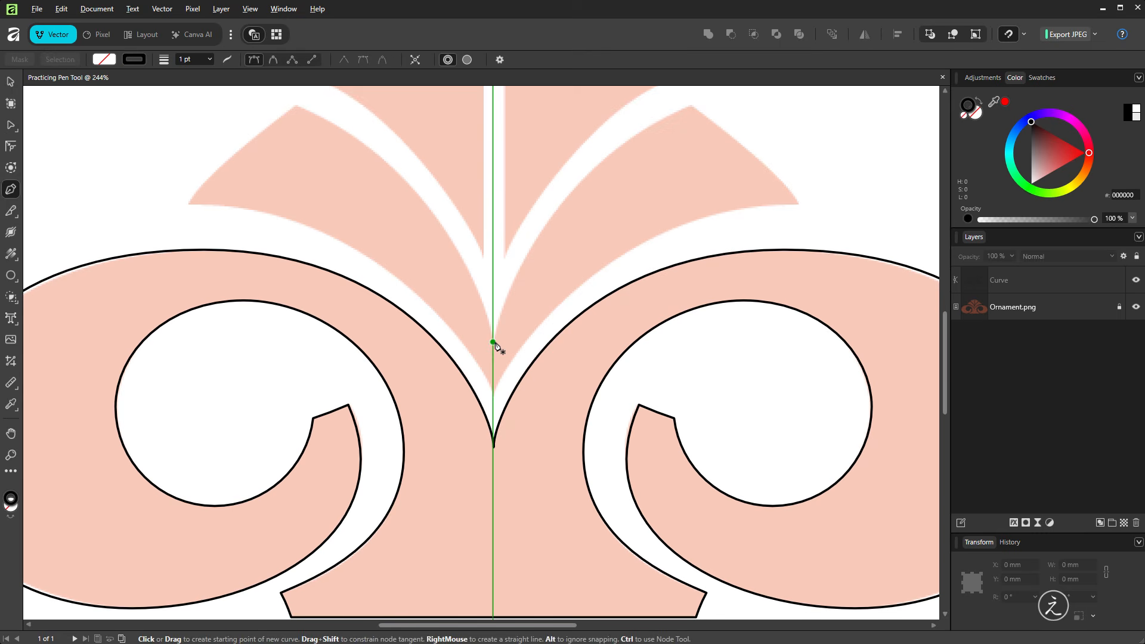
{"action": "mouse_move", "coordinate": [492, 344]}
{"action": "left_mouse_down"}
{"action": "mouse_move", "coordinate": [490, 299]}
{"action": "mouse_move", "coordinate": [496, 322]}
{"action": "left_mouse_up"}
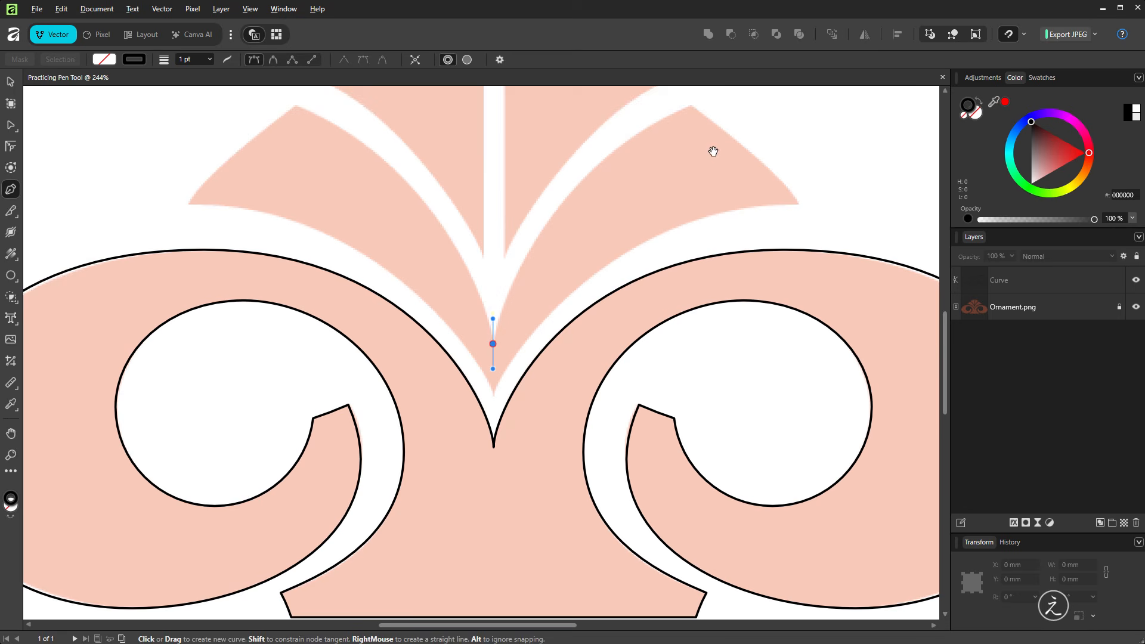
{"action": "left_click_drag", "start_coordinate": [714, 151], "coordinate": [647, 210]}
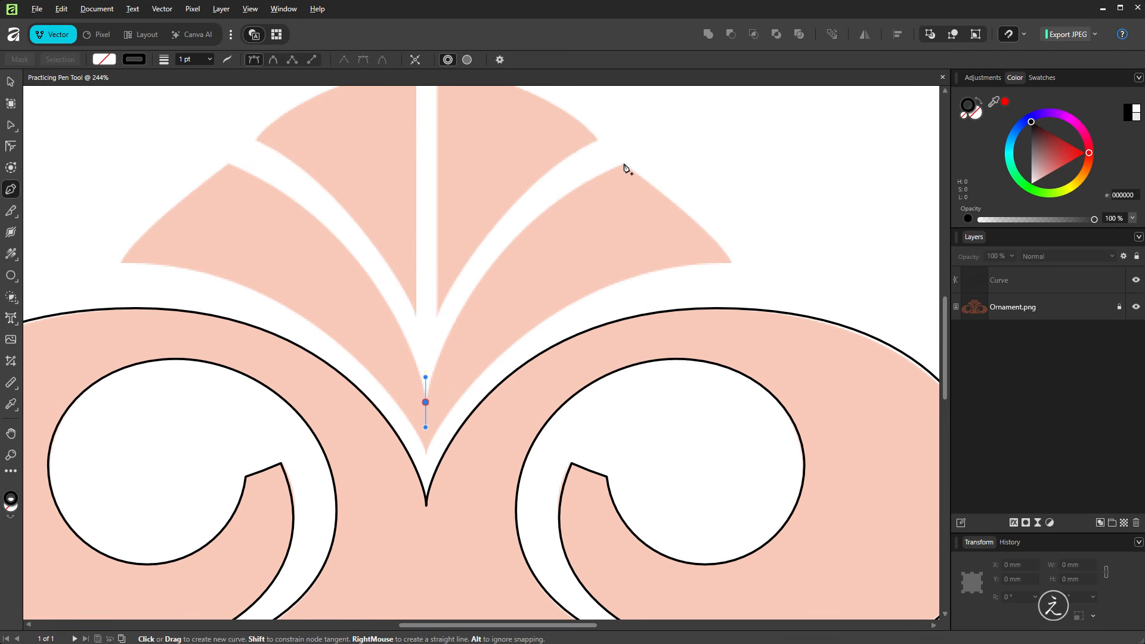
{"action": "left_click_drag", "start_coordinate": [624, 164], "coordinate": [756, 124]}
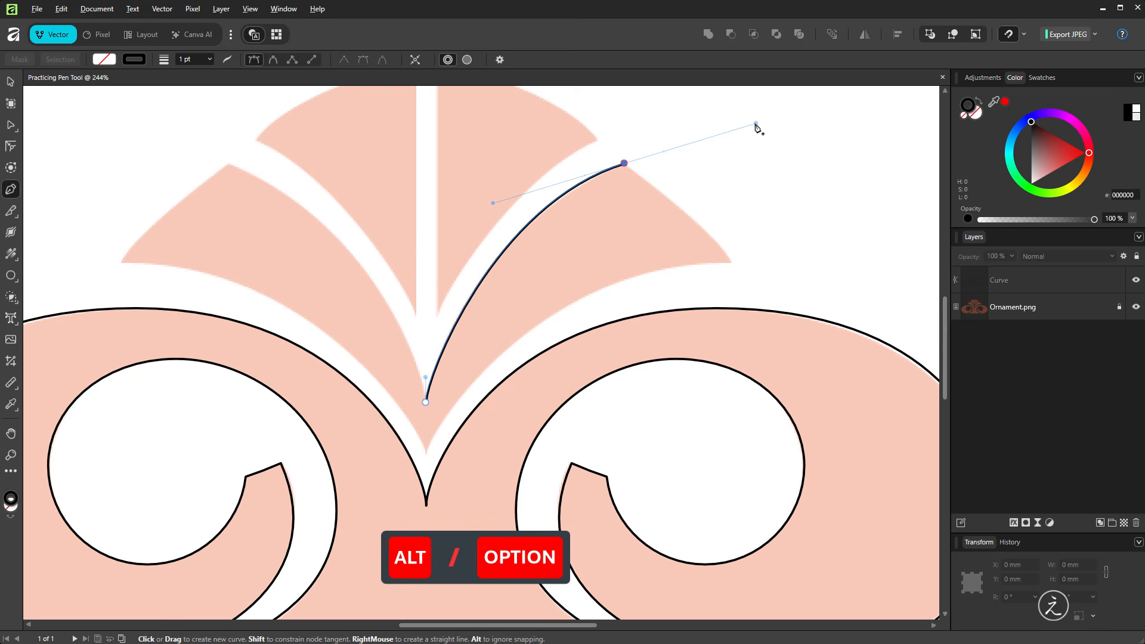
{"action": "left_click_drag", "start_coordinate": [755, 125], "coordinate": [643, 180]}
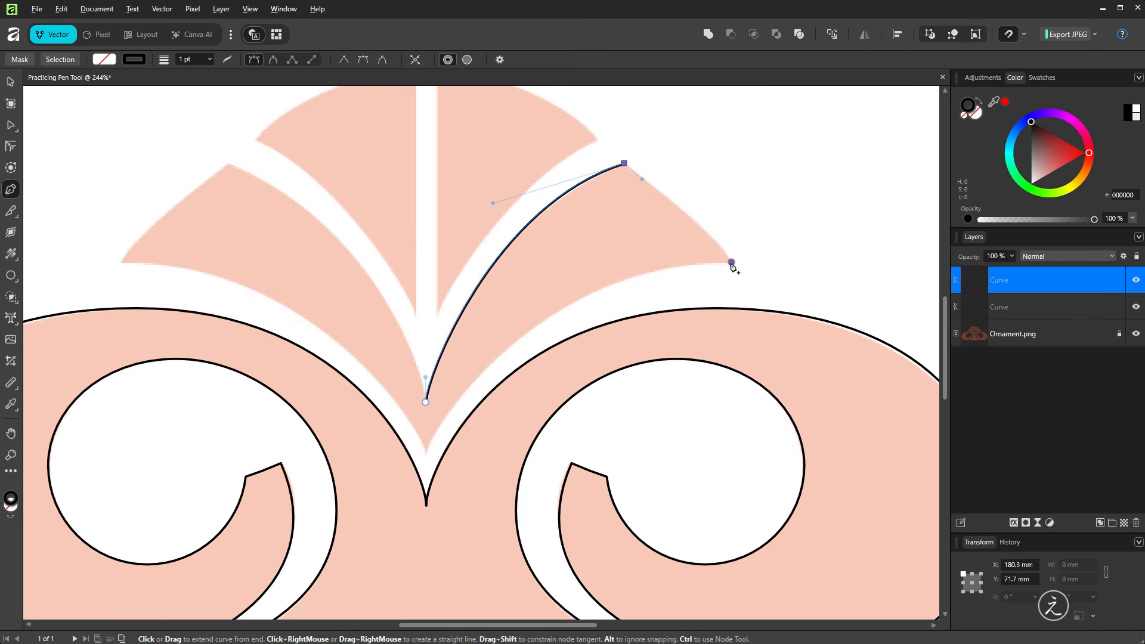
Trace the petal's outer edge and lower edge back to the centre line, and lengthen the outer corner's handle to fit the lower edge.
{"action": "left_click_drag", "start_coordinate": [732, 262], "coordinate": [739, 291]}
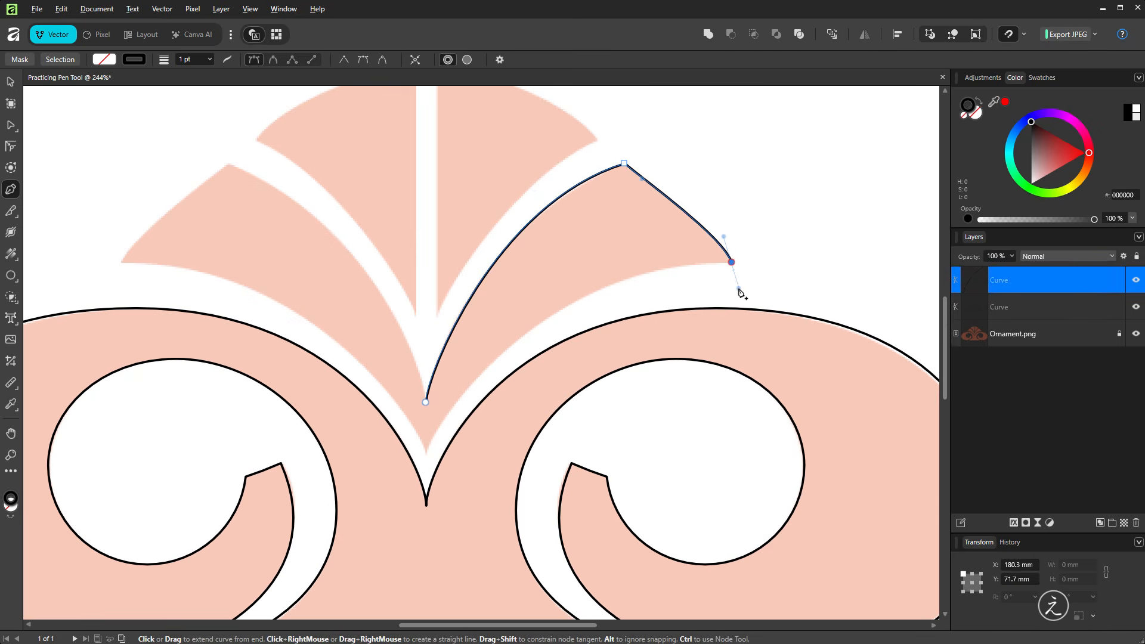
{"action": "left_click_drag", "start_coordinate": [739, 289], "coordinate": [678, 267]}
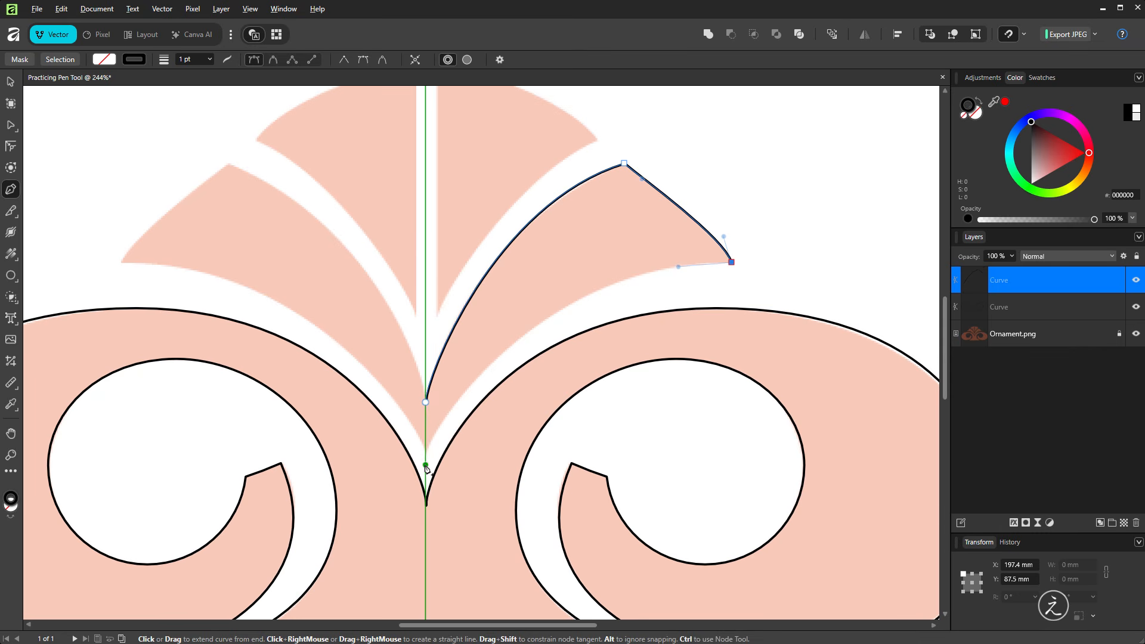
{"action": "left_click_drag", "start_coordinate": [426, 456], "coordinate": [427, 489]}
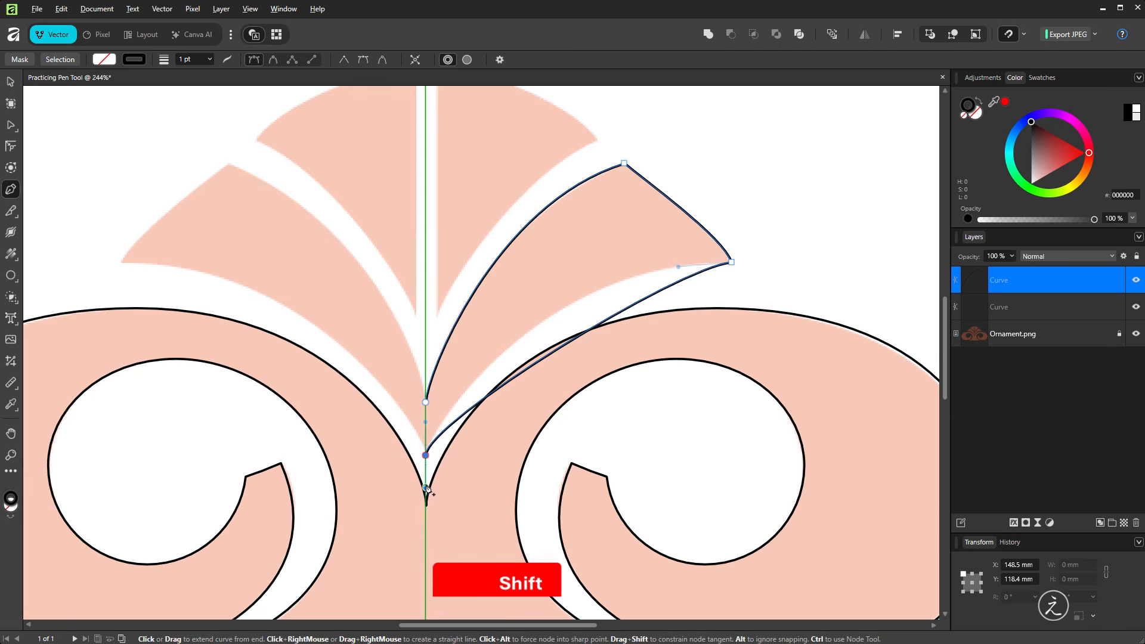
{"action": "left_click", "coordinate": [11, 126]}
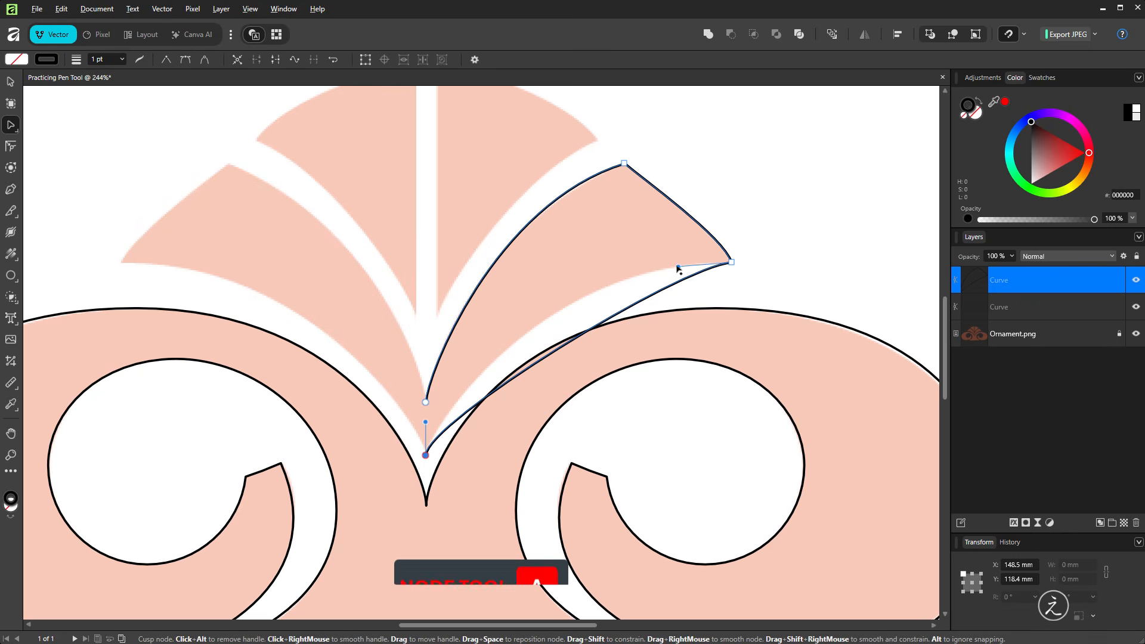
{"action": "left_click_drag", "start_coordinate": [678, 266], "coordinate": [550, 265]}
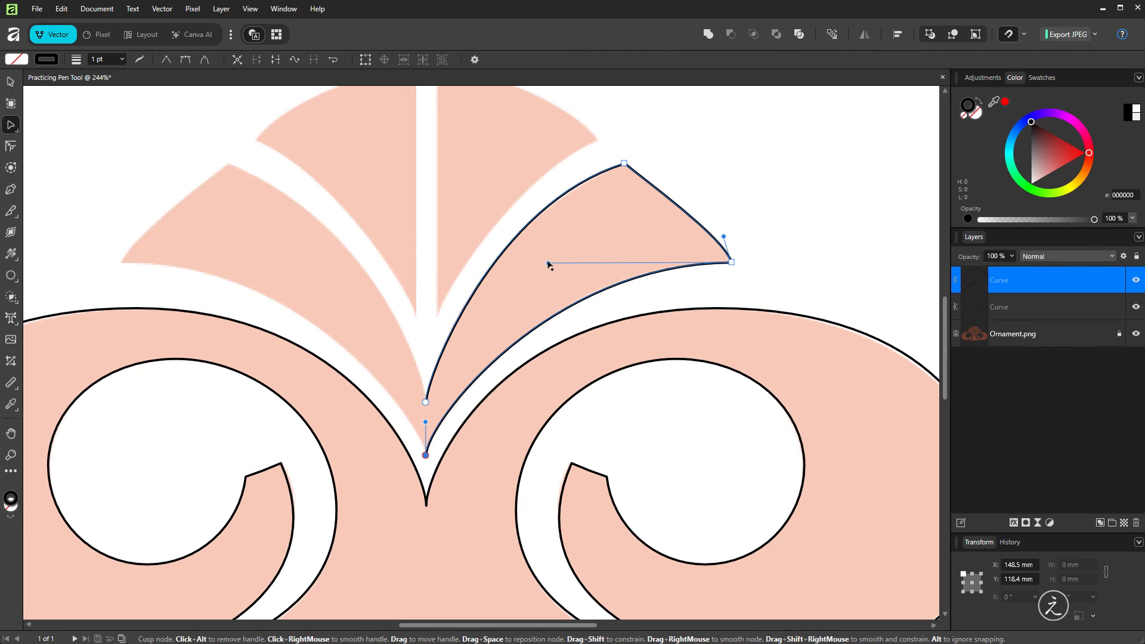
Duplicate the petal curve horizontally onto the left side of the centre line and flip the copy horizontally.
{"action": "left_click", "coordinate": [838, 230]}
{"action": "left_click_drag", "start_coordinate": [757, 254], "coordinate": [812, 231]}
{"action": "key", "text": "v"}
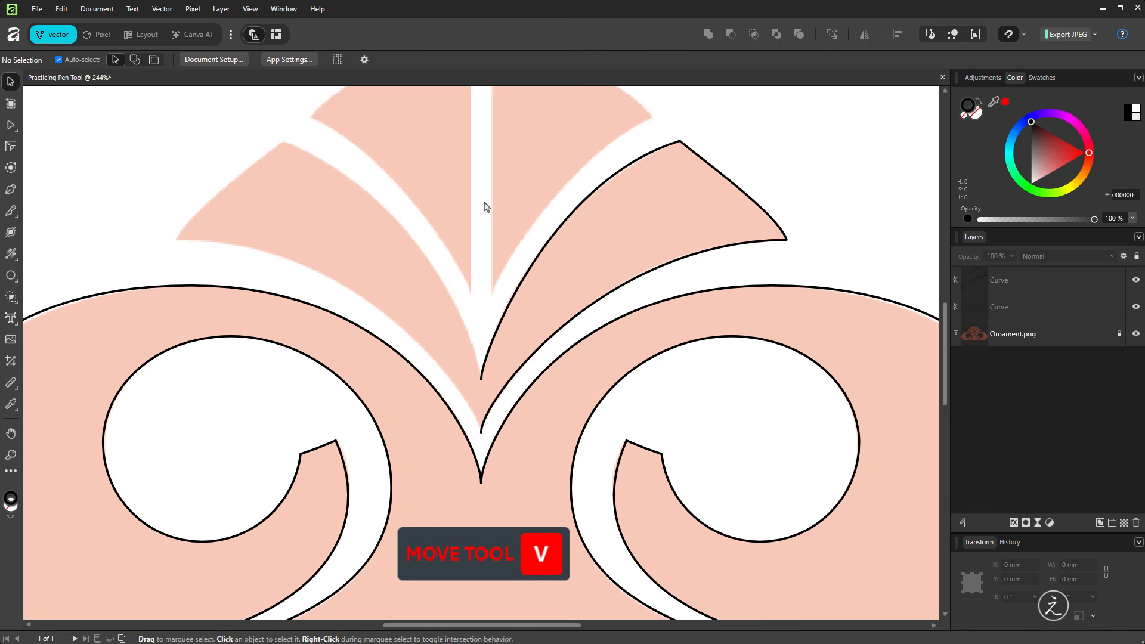
{"action": "left_click_drag", "start_coordinate": [492, 206], "coordinate": [551, 263]}
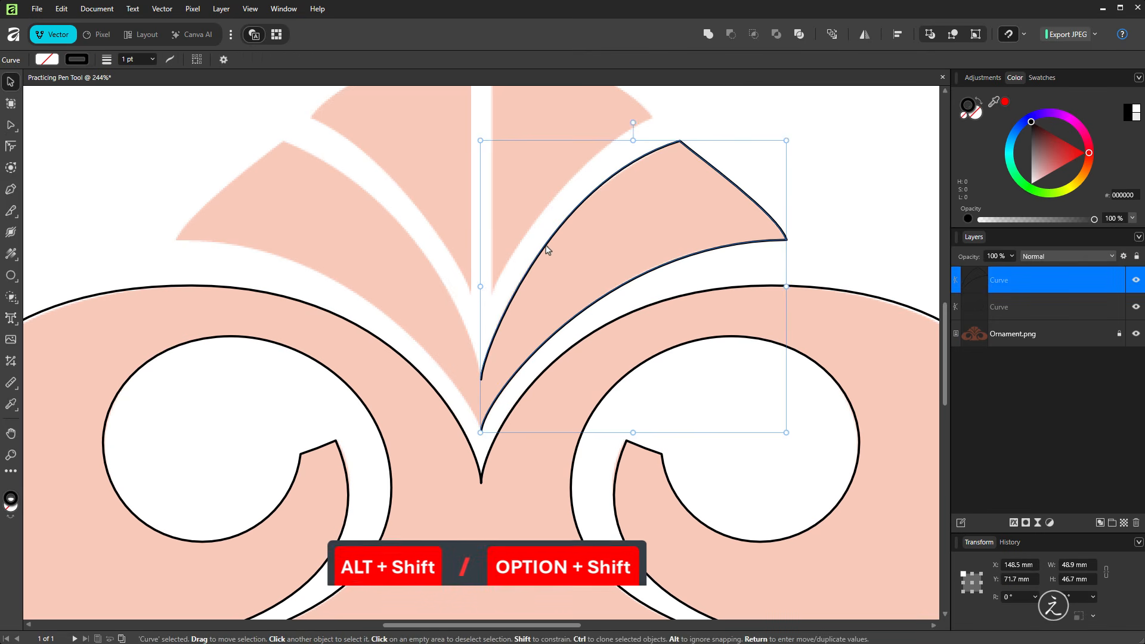
{"action": "left_click_drag", "start_coordinate": [548, 250], "coordinate": [242, 251]}
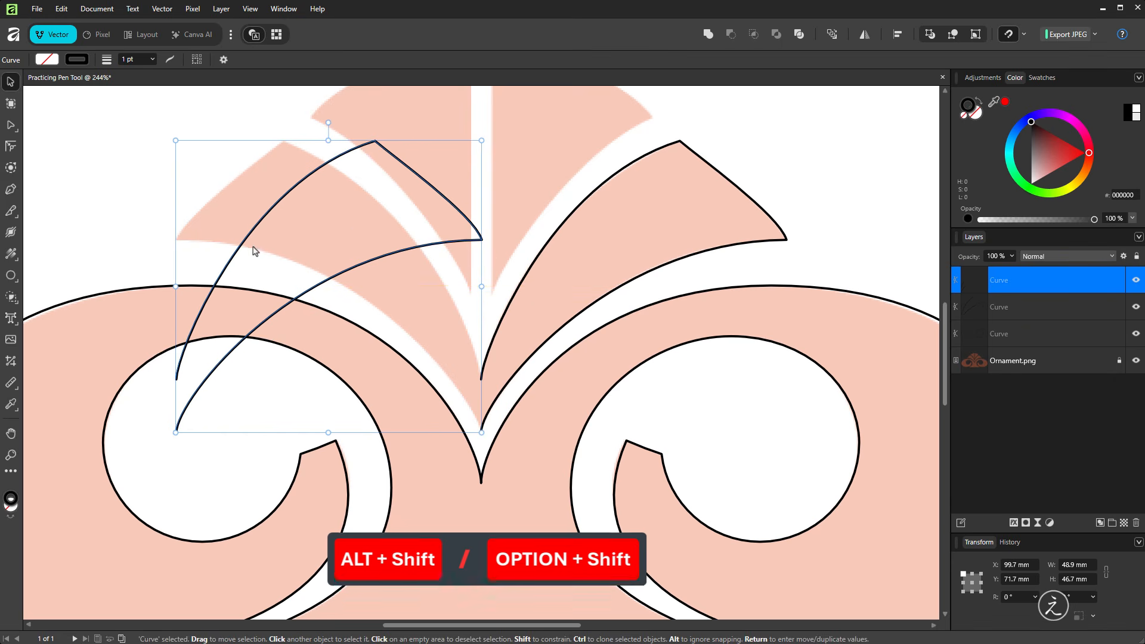
{"action": "left_click", "coordinate": [866, 41]}
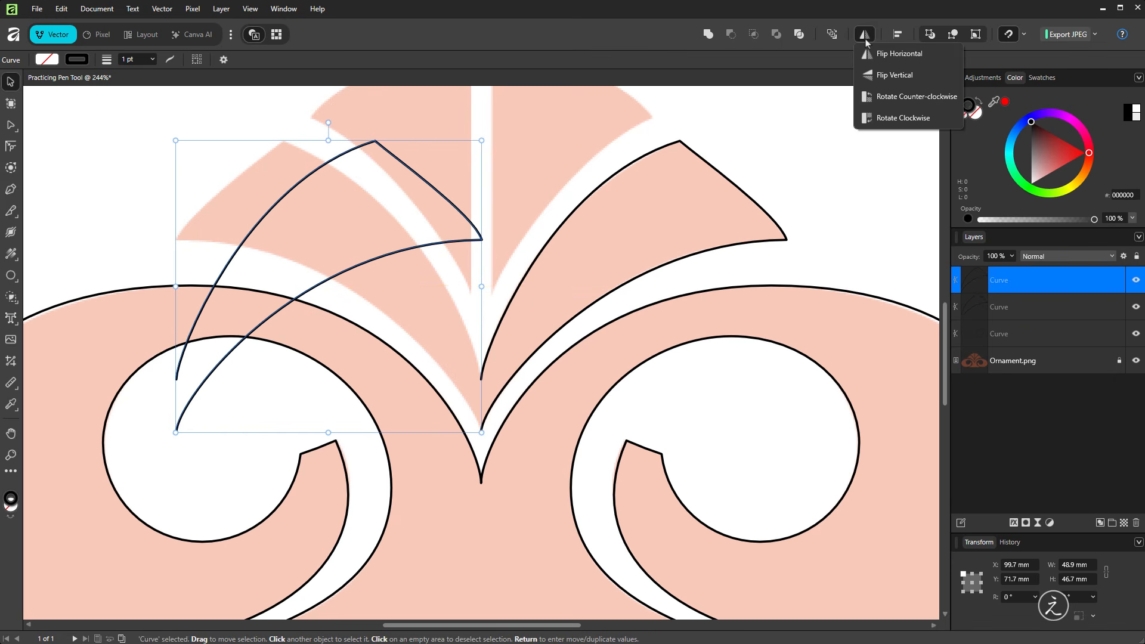
{"action": "left_click", "coordinate": [896, 54]}
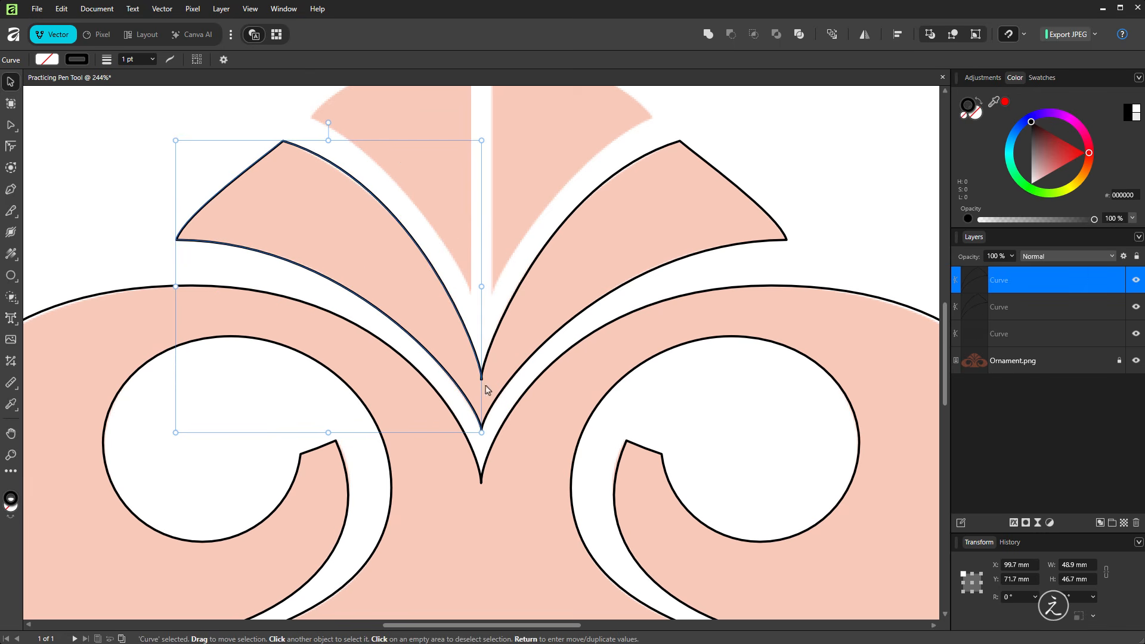
Snap the mirrored petal's upper end node onto the right petal's node at the centre line and join the two curves.
{"action": "scroll", "coordinate": [488, 390], "scroll_direction": "up", "scroll_amount": 5}
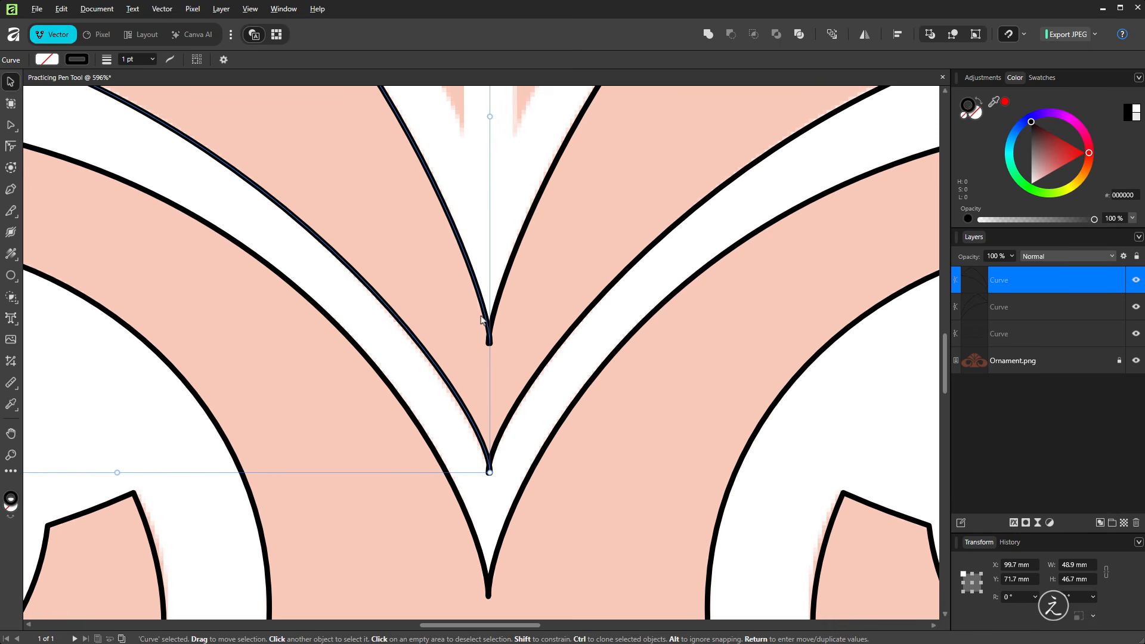
{"action": "left_click_drag", "start_coordinate": [481, 320], "coordinate": [483, 320]}
{"action": "key", "text": "a"}
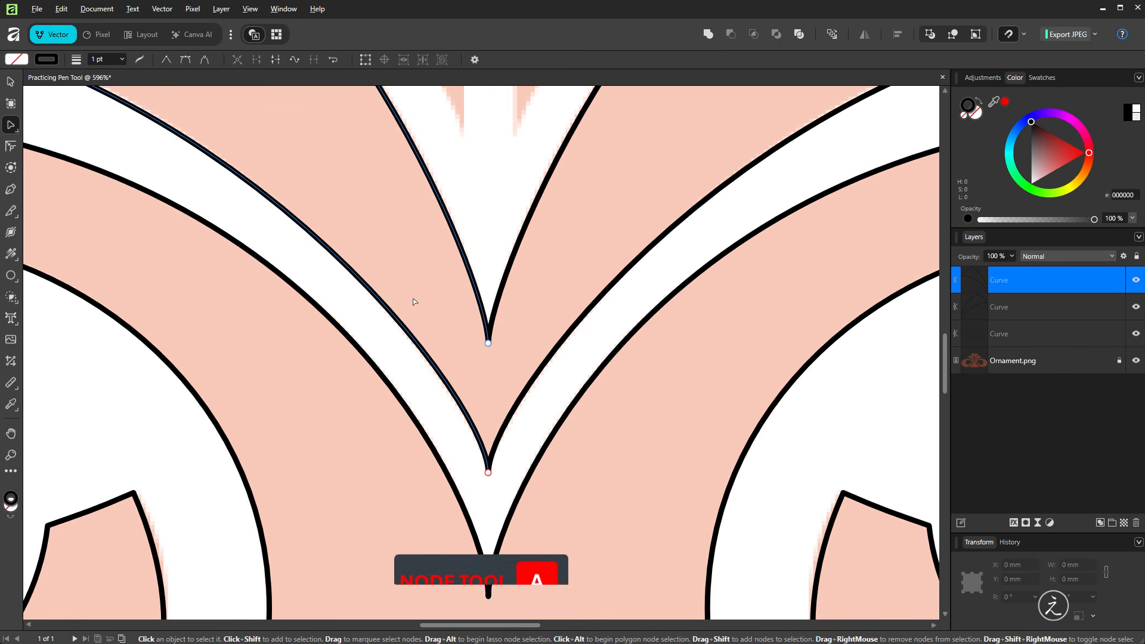
{"action": "scroll", "coordinate": [516, 374], "scroll_direction": "up", "scroll_amount": 2}
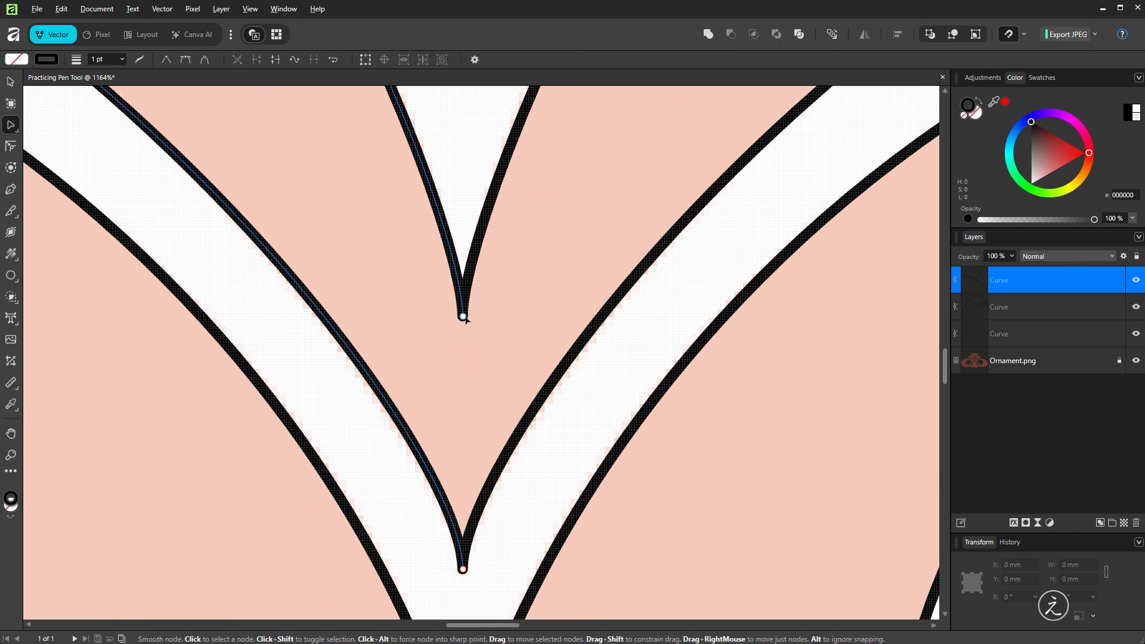
{"action": "mouse_move", "coordinate": [463, 316]}
{"action": "left_mouse_down"}
{"action": "mouse_move", "coordinate": [443, 313]}
{"action": "mouse_move", "coordinate": [463, 316]}
{"action": "left_mouse_up"}
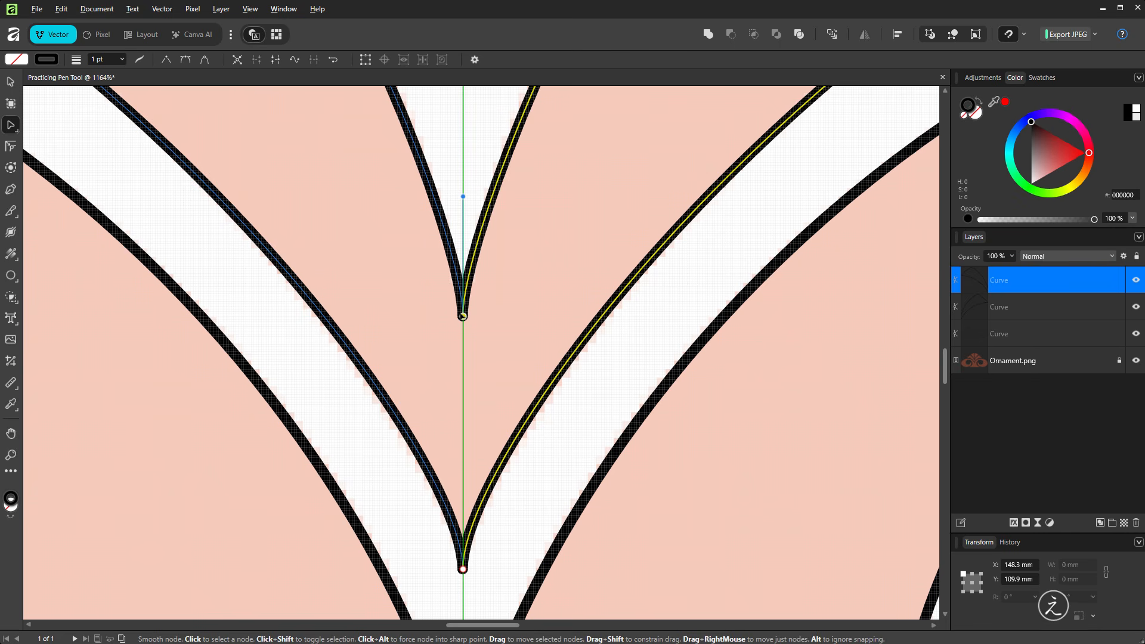
{"action": "left_click_drag", "start_coordinate": [463, 316], "coordinate": [463, 316]}
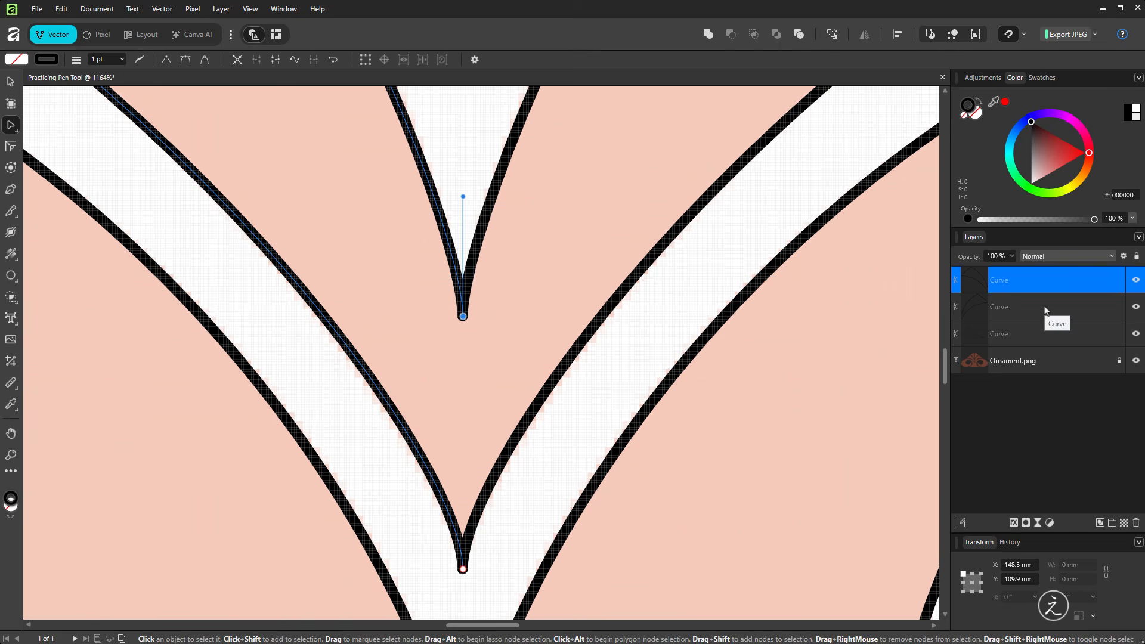
{"action": "left_click", "coordinate": [972, 308], "text": "shift"}
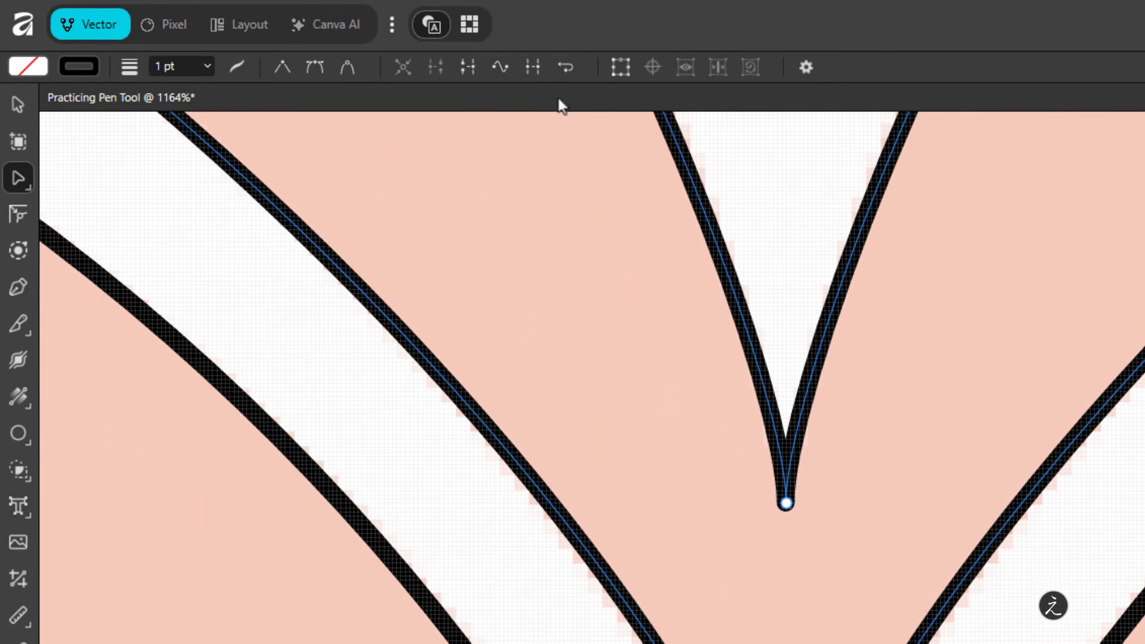
{"action": "left_click", "coordinate": [536, 70]}
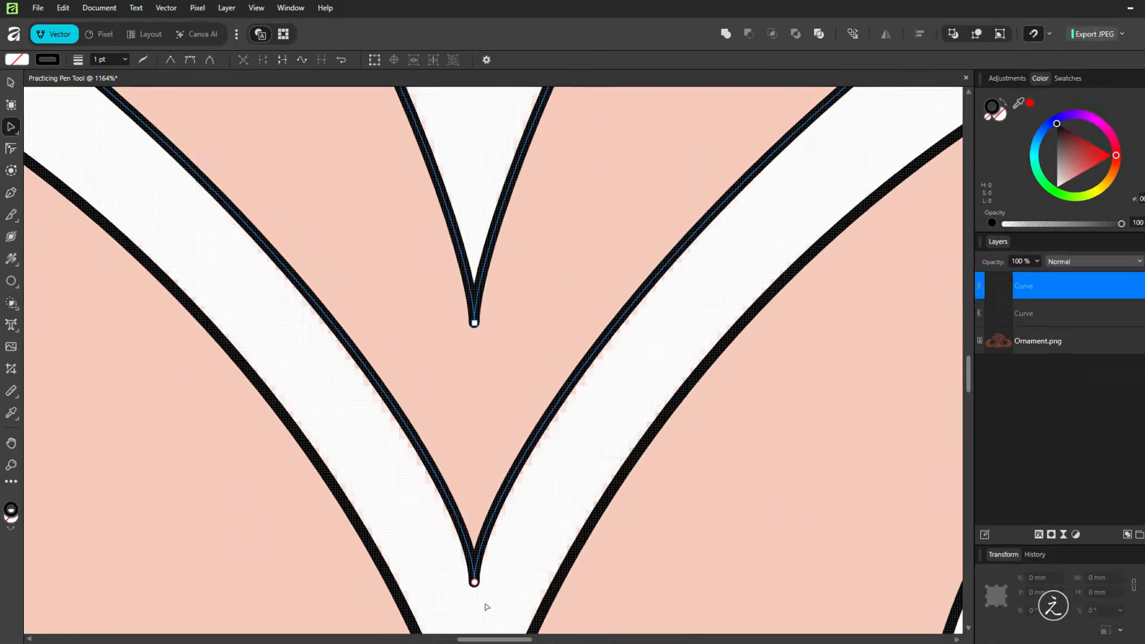
Close the joined petal curve by snapping its two end nodes together at the lower centre tip, and deselect it.
{"action": "scroll", "coordinate": [468, 598], "scroll_direction": "up", "scroll_amount": 4}
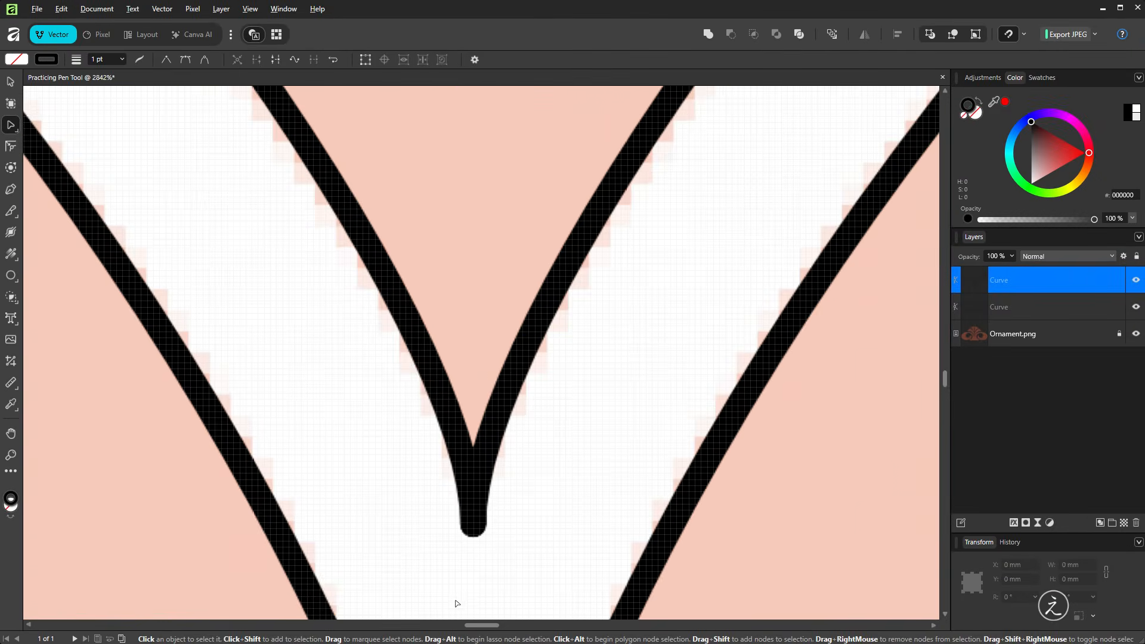
{"action": "left_click_drag", "start_coordinate": [540, 510], "coordinate": [545, 388]}
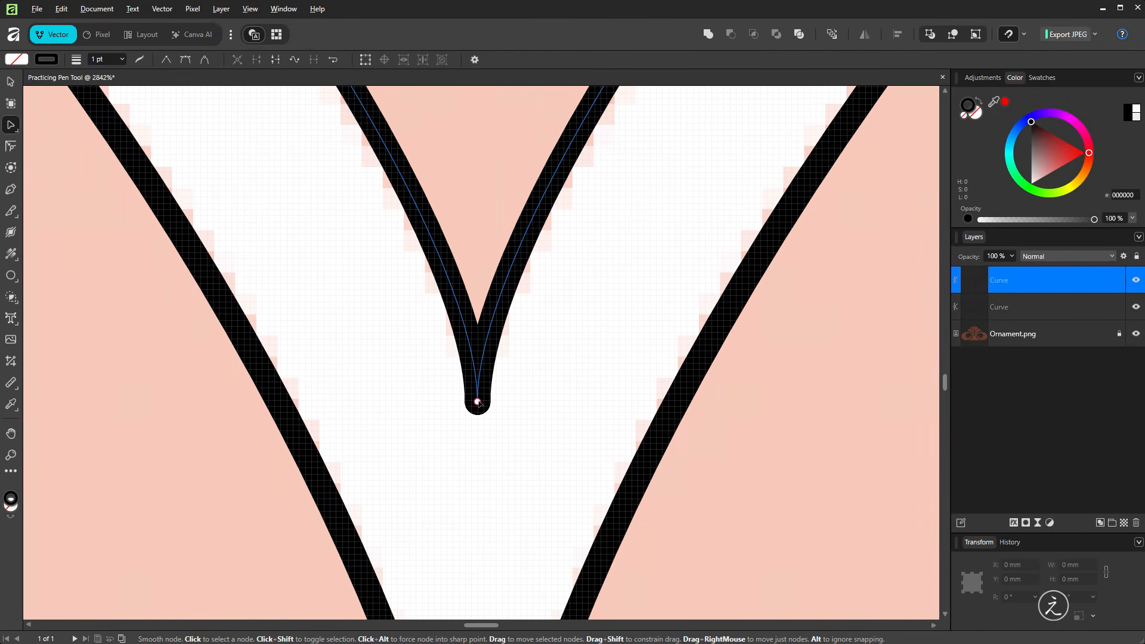
{"action": "mouse_move", "coordinate": [480, 403]}
{"action": "left_mouse_down"}
{"action": "mouse_move", "coordinate": [536, 391]}
{"action": "mouse_move", "coordinate": [481, 402]}
{"action": "left_mouse_up"}
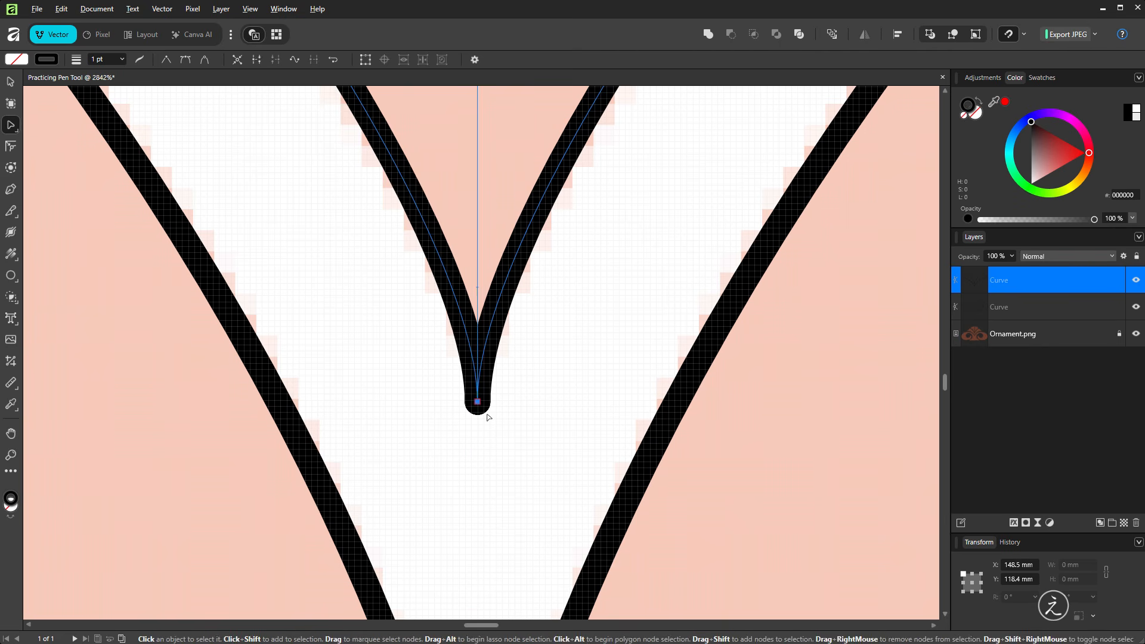
{"action": "left_click", "coordinate": [489, 416]}
{"action": "left_click", "coordinate": [479, 405]}
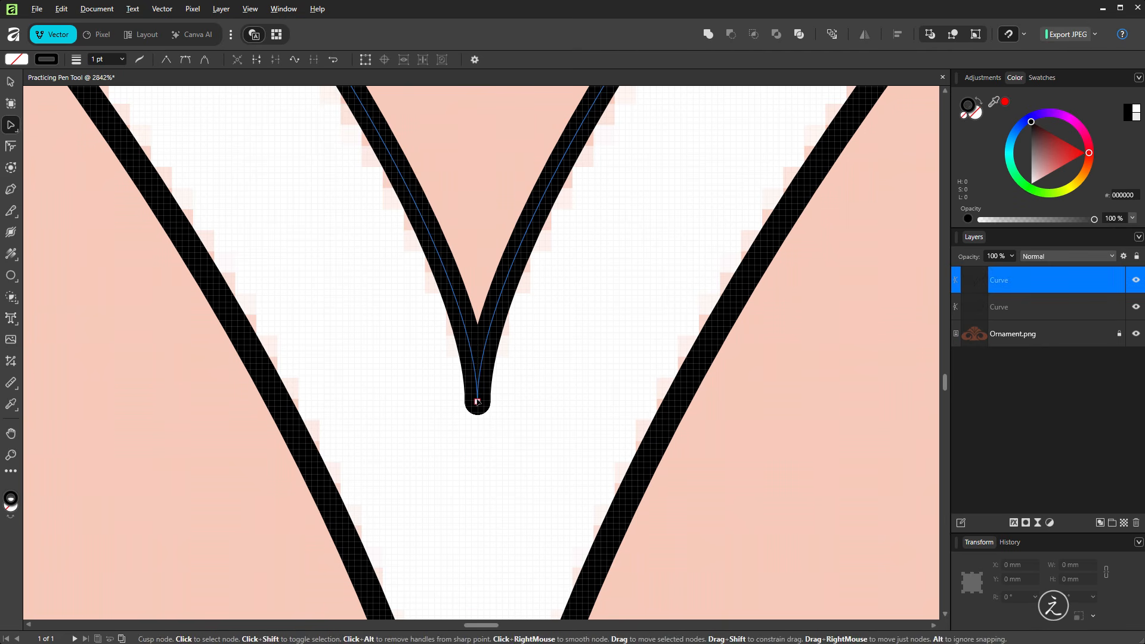
{"action": "left_click", "coordinate": [523, 405]}
{"action": "scroll", "coordinate": [524, 405], "scroll_direction": "down", "scroll_amount": 10}
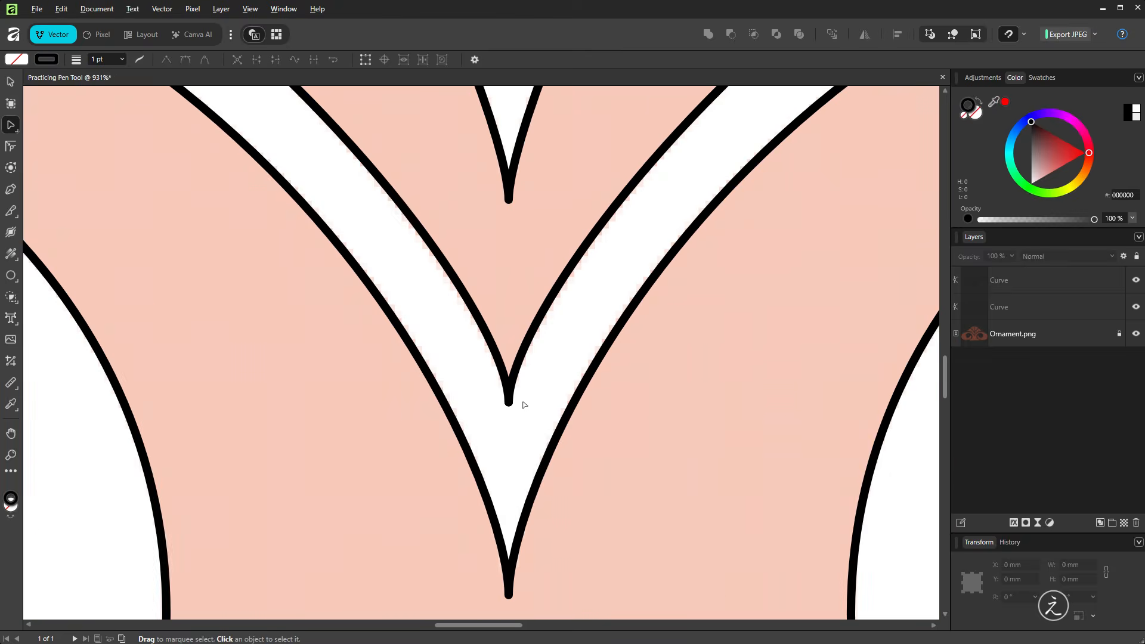
With snapping off, draw the upper right petal's vertical inner edge about 40 mm upward and redirect the upper node's handle along the arc.
{"action": "scroll", "coordinate": [524, 404], "scroll_direction": "down", "scroll_amount": 3}
{"action": "left_click_drag", "start_coordinate": [524, 310], "coordinate": [499, 352]}
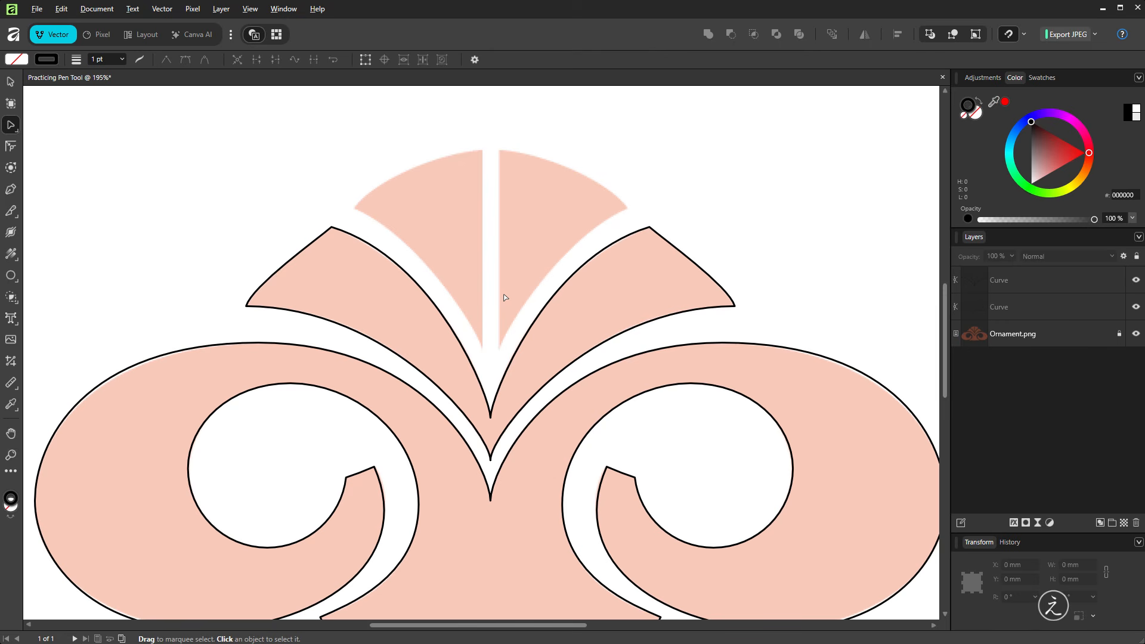
{"action": "key", "text": "p"}
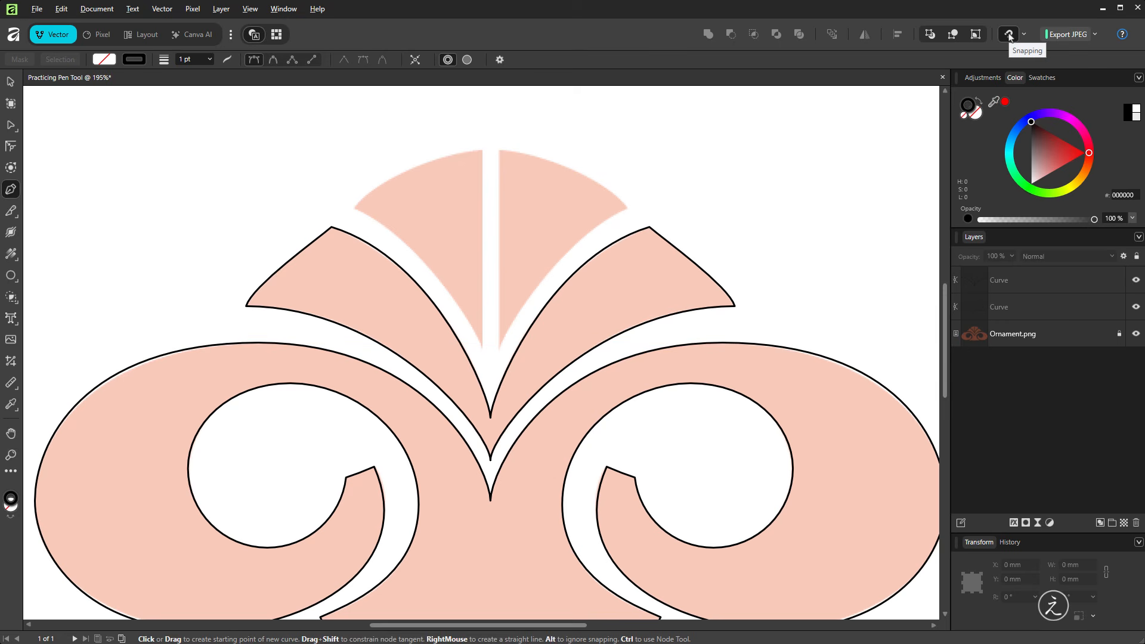
{"action": "left_click", "coordinate": [501, 348]}
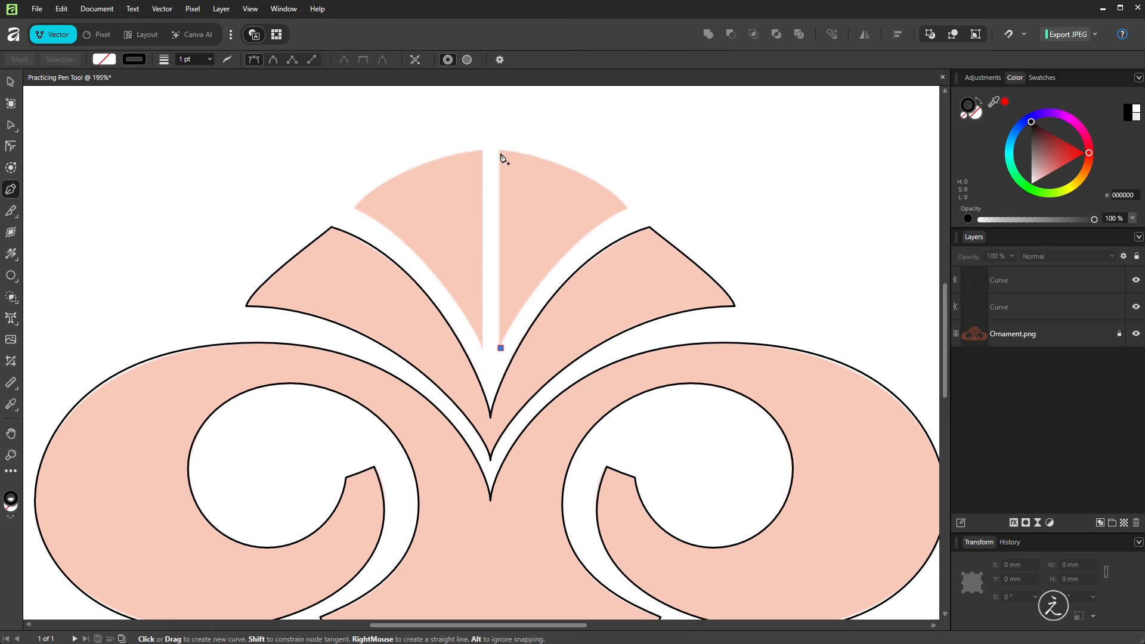
{"action": "key", "text": "shift"}
{"action": "left_click_drag", "start_coordinate": [501, 150], "coordinate": [504, 114]}
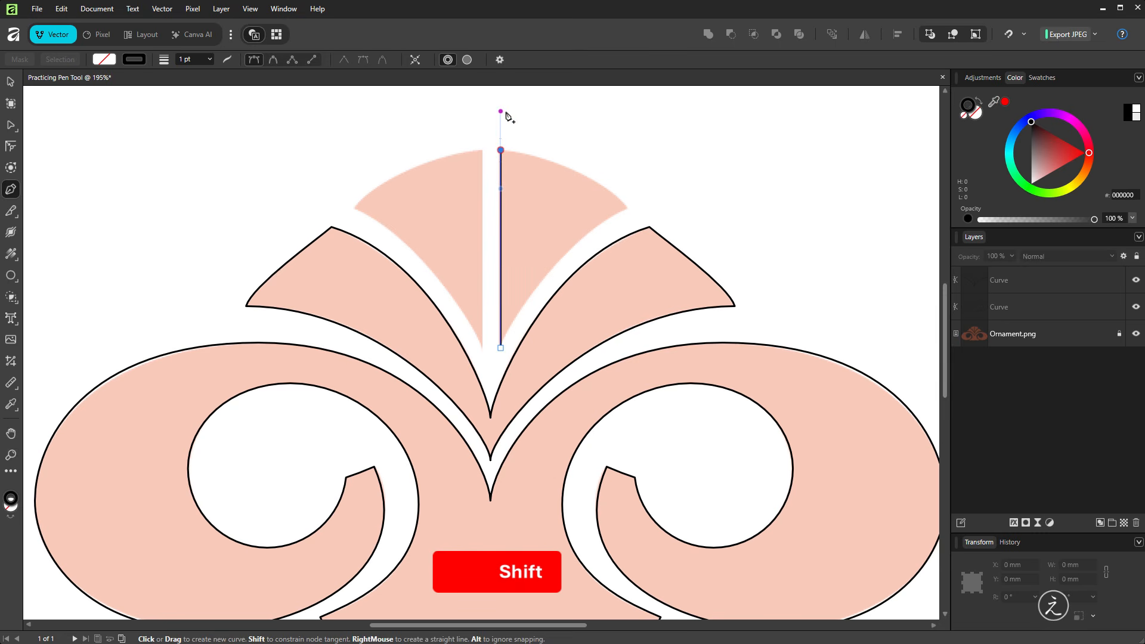
{"action": "key", "text": "alt"}
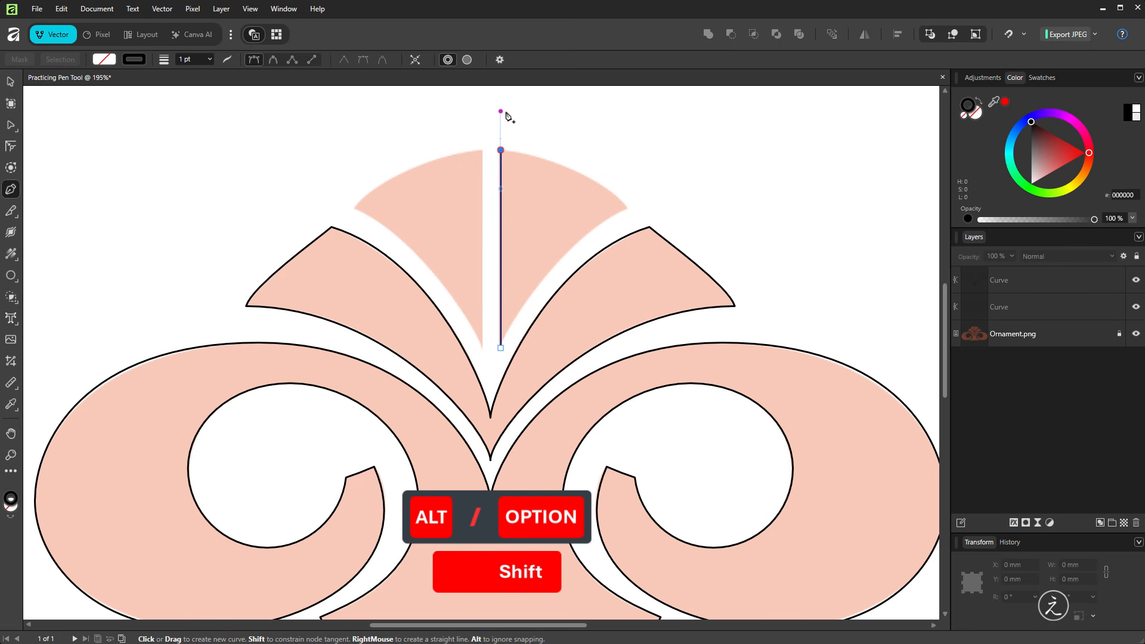
{"action": "left_click_drag", "start_coordinate": [507, 116], "coordinate": [522, 154]}
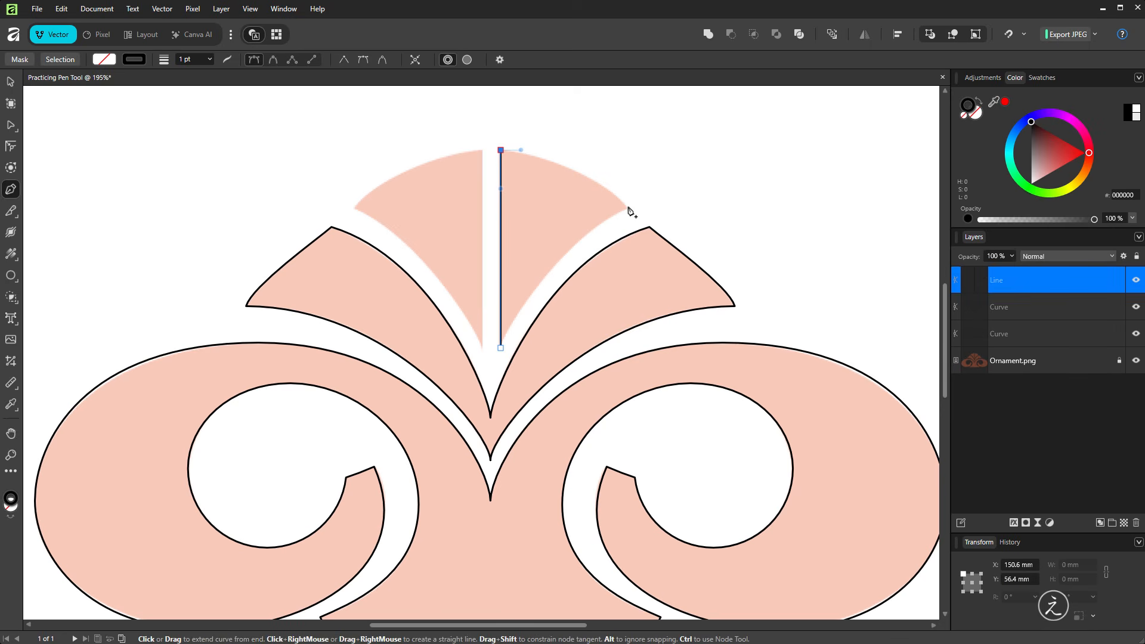
Trace the petal's outer arc to its right corner, point that node's handle along the lower edge, and close the curve at the lower tip.
{"action": "mouse_move", "coordinate": [628, 208]}
{"action": "left_mouse_down"}
{"action": "mouse_move", "coordinate": [654, 240]}
{"action": "mouse_move", "coordinate": [610, 220]}
{"action": "left_mouse_up"}
{"action": "key", "text": "alt"}
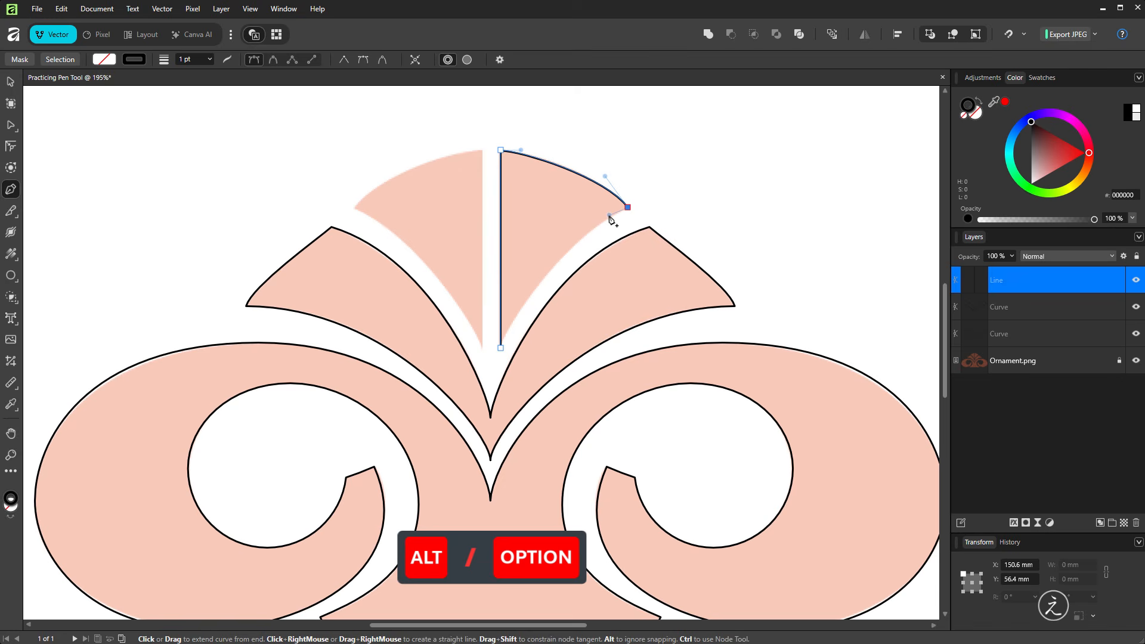
{"action": "scroll", "coordinate": [503, 345], "scroll_direction": "up", "scroll_amount": 2}
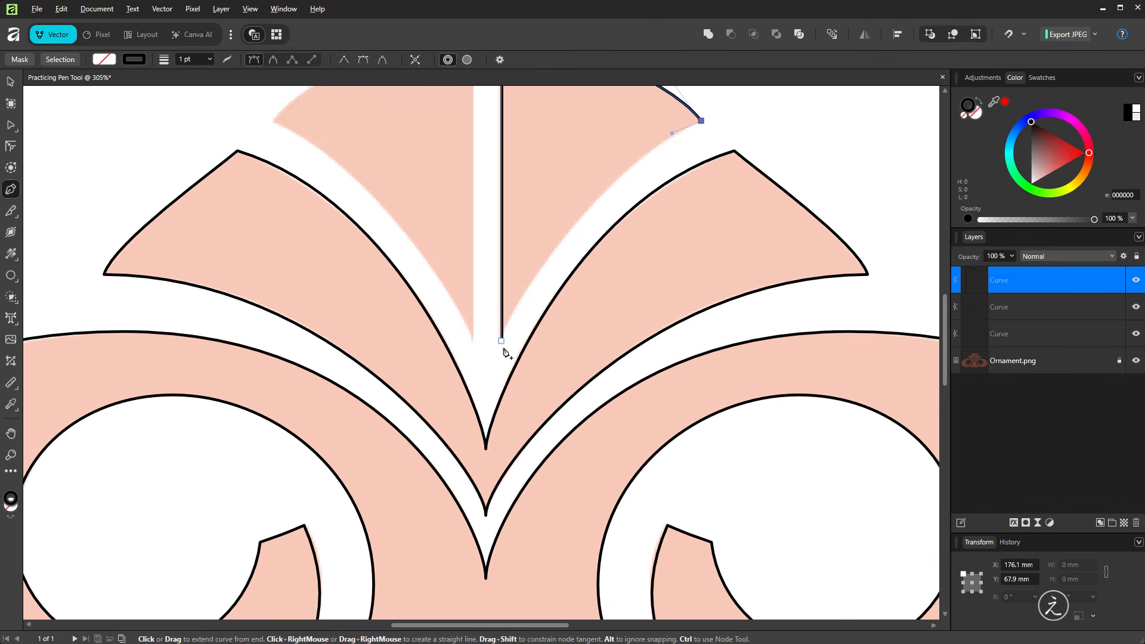
{"action": "left_click", "coordinate": [503, 343]}
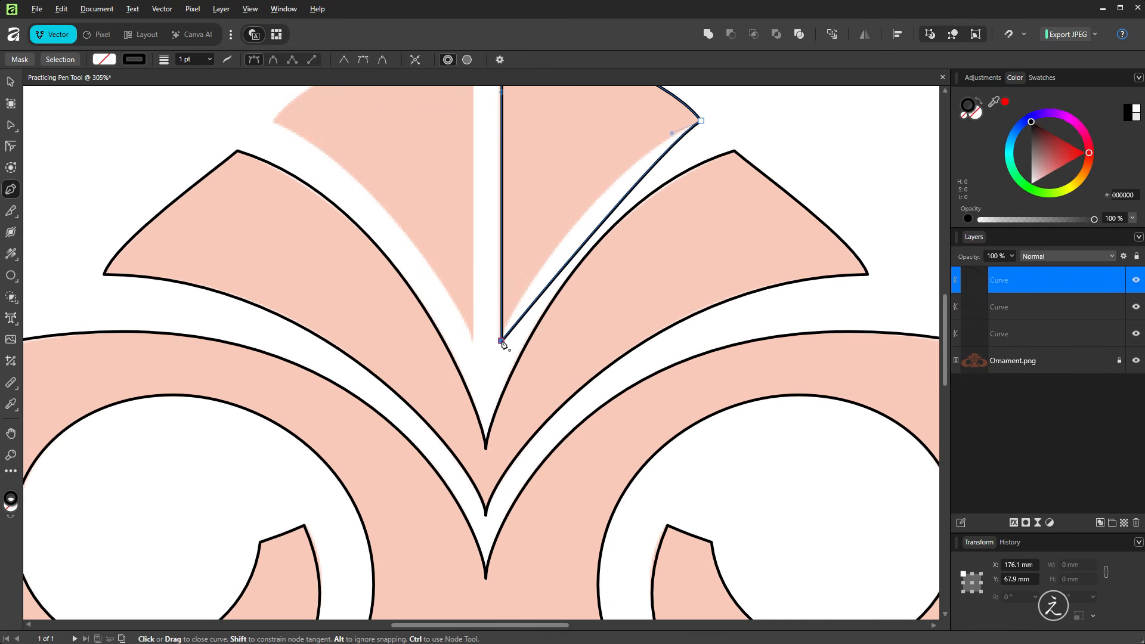
Lengthen the right corner node's handle until the petal's lower edge follows the reference image.
{"action": "key", "text": "space"}
{"action": "left_click_drag", "start_coordinate": [433, 177], "coordinate": [410, 239]}
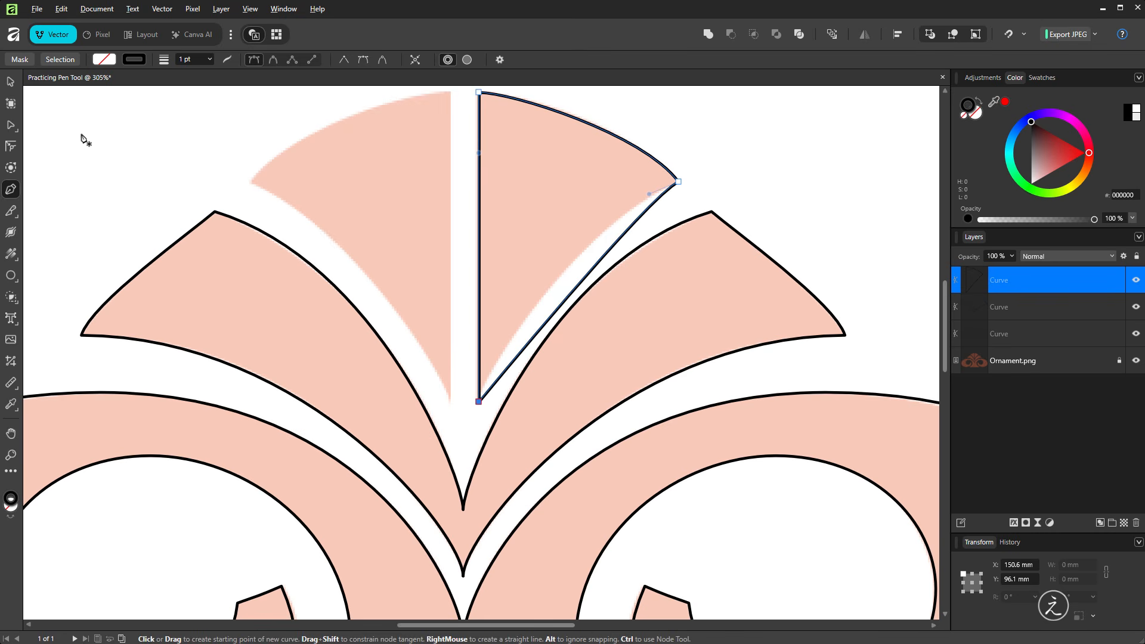
{"action": "key", "text": "a"}
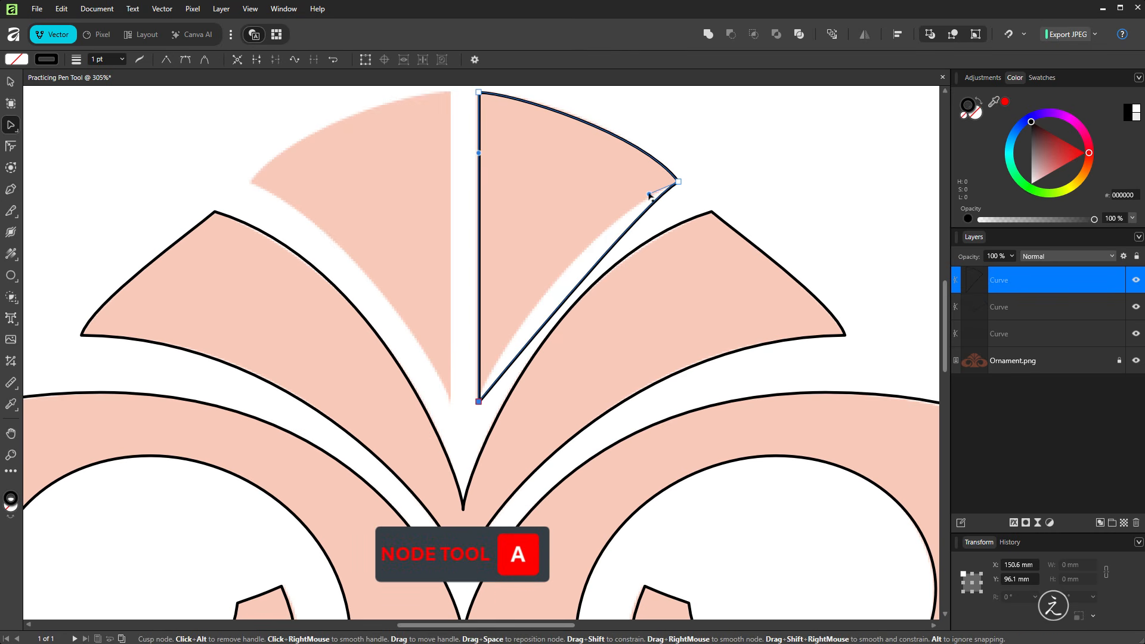
{"action": "left_click_drag", "start_coordinate": [650, 195], "coordinate": [553, 235]}
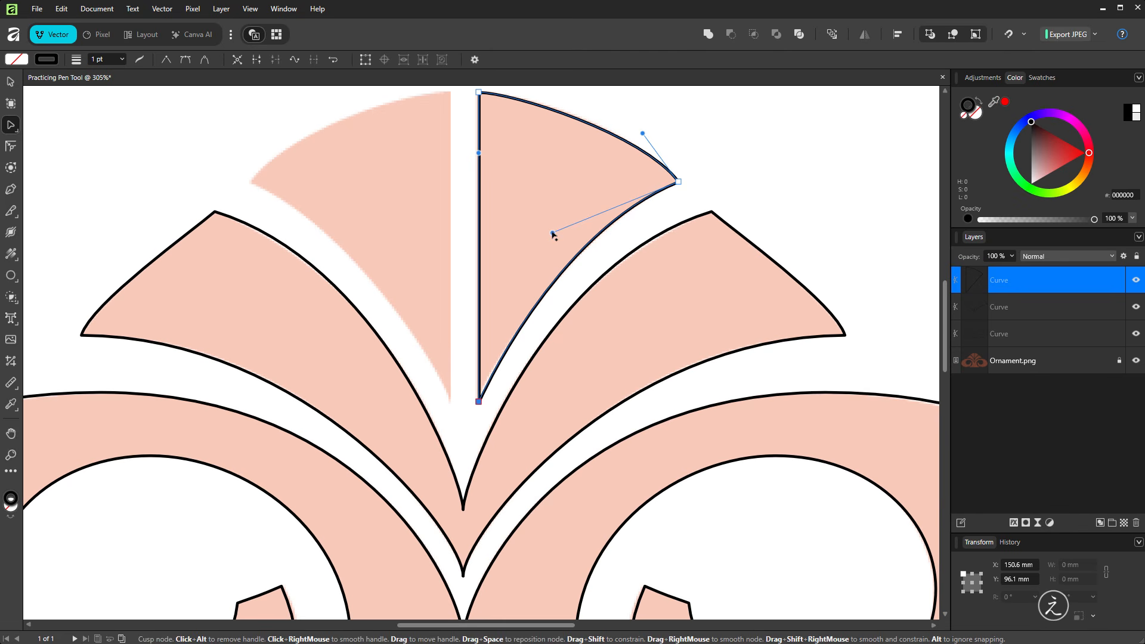
{"action": "left_click", "coordinate": [539, 184]}
Duplicate the petal about 29 mm to the left over its matching reference shape, flip the copy horizontally, and deselect it.
{"action": "scroll", "coordinate": [542, 191], "scroll_direction": "down", "scroll_amount": 2}
{"action": "left_click_drag", "start_coordinate": [571, 185], "coordinate": [622, 200]}
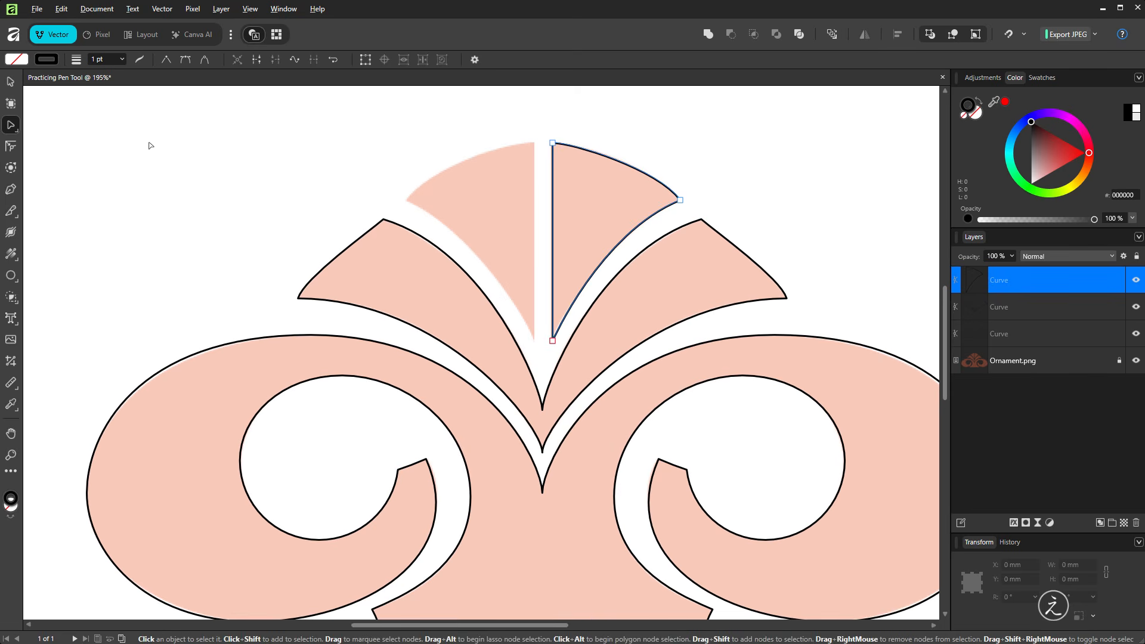
{"action": "left_click", "coordinate": [18, 86]}
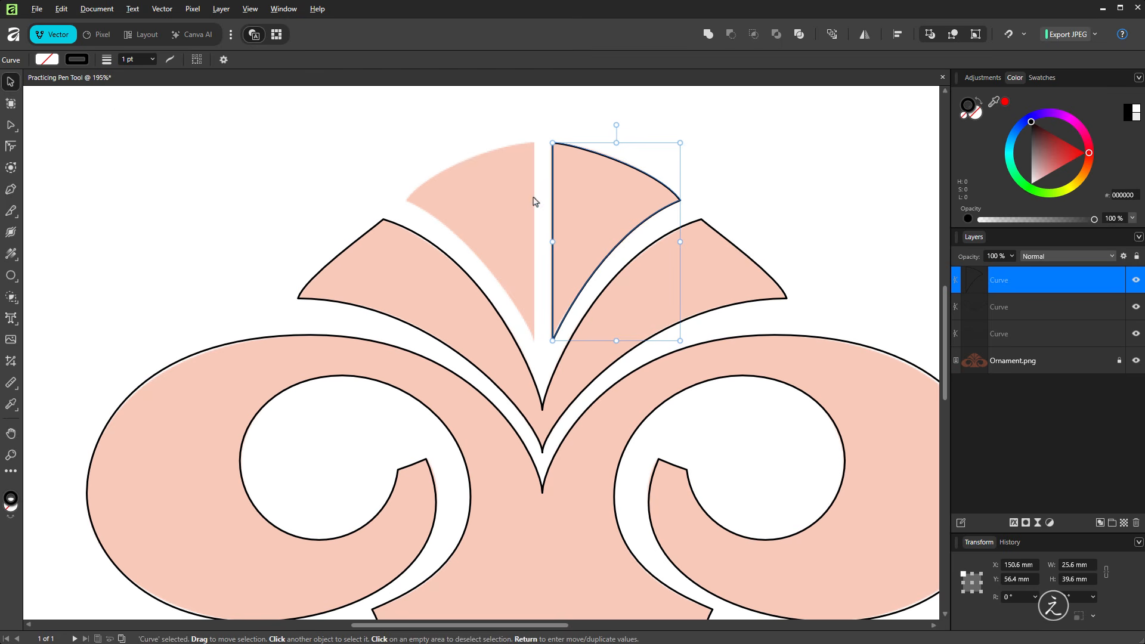
{"action": "left_click_drag", "start_coordinate": [555, 204], "coordinate": [410, 203]}
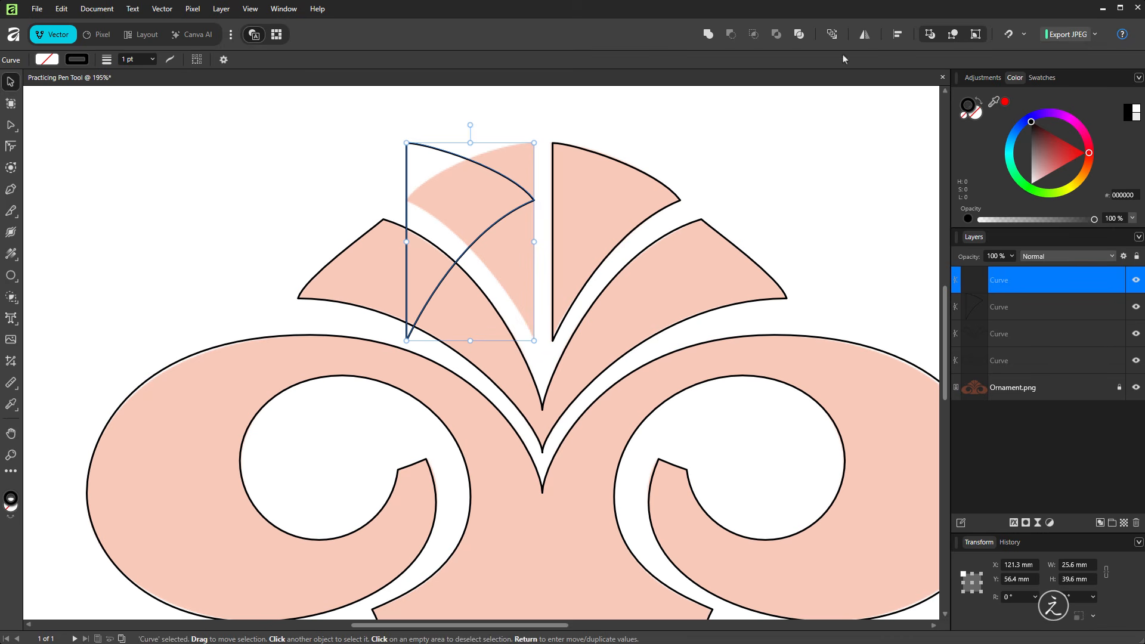
{"action": "left_click", "coordinate": [864, 35]}
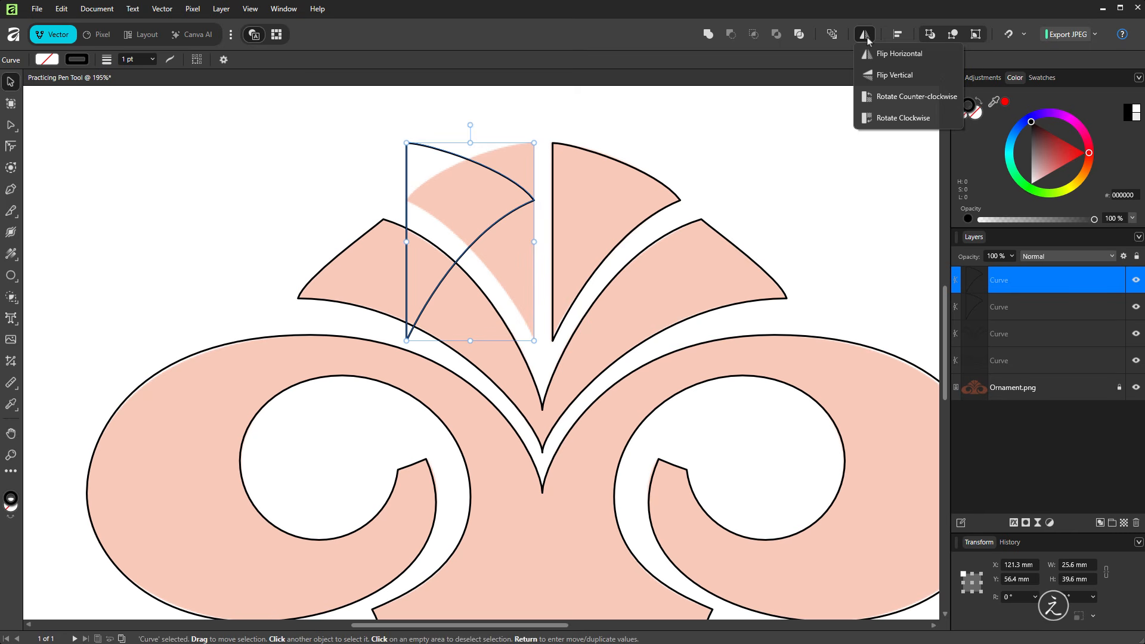
{"action": "left_click", "coordinate": [900, 53]}
{"action": "left_click", "coordinate": [778, 155]}
{"action": "scroll", "coordinate": [792, 216], "scroll_direction": "down", "scroll_amount": 3}
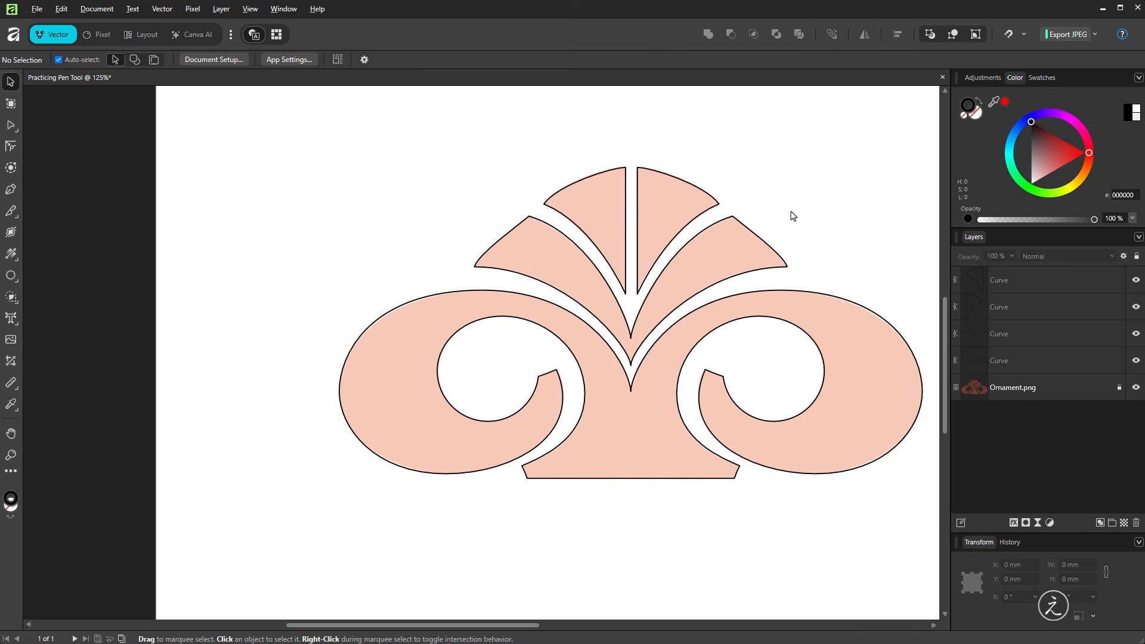
{"action": "left_click_drag", "start_coordinate": [828, 193], "coordinate": [693, 206]}
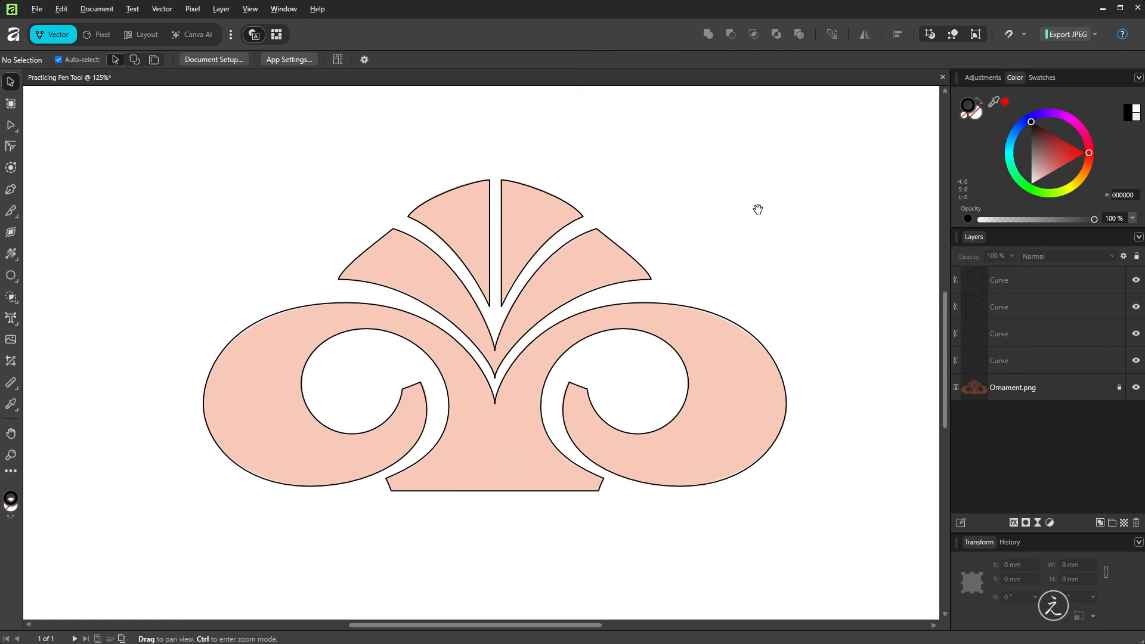